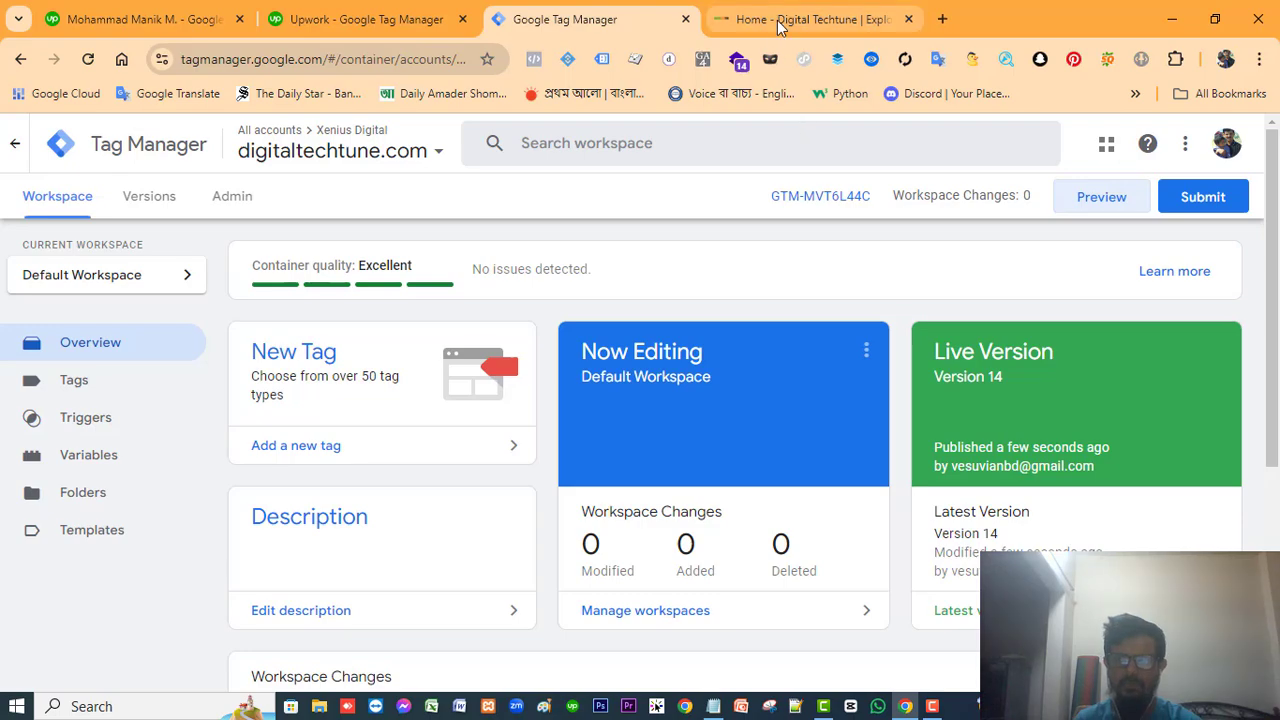
Step: Switch to the Digital Techtune website and open the Advanced SEO page from the Digital Marketing submenu
left_click(800, 19)
scroll(829, 330, "down", 3)
scroll(829, 441, "up", 1)
mouse_move(751, 177)
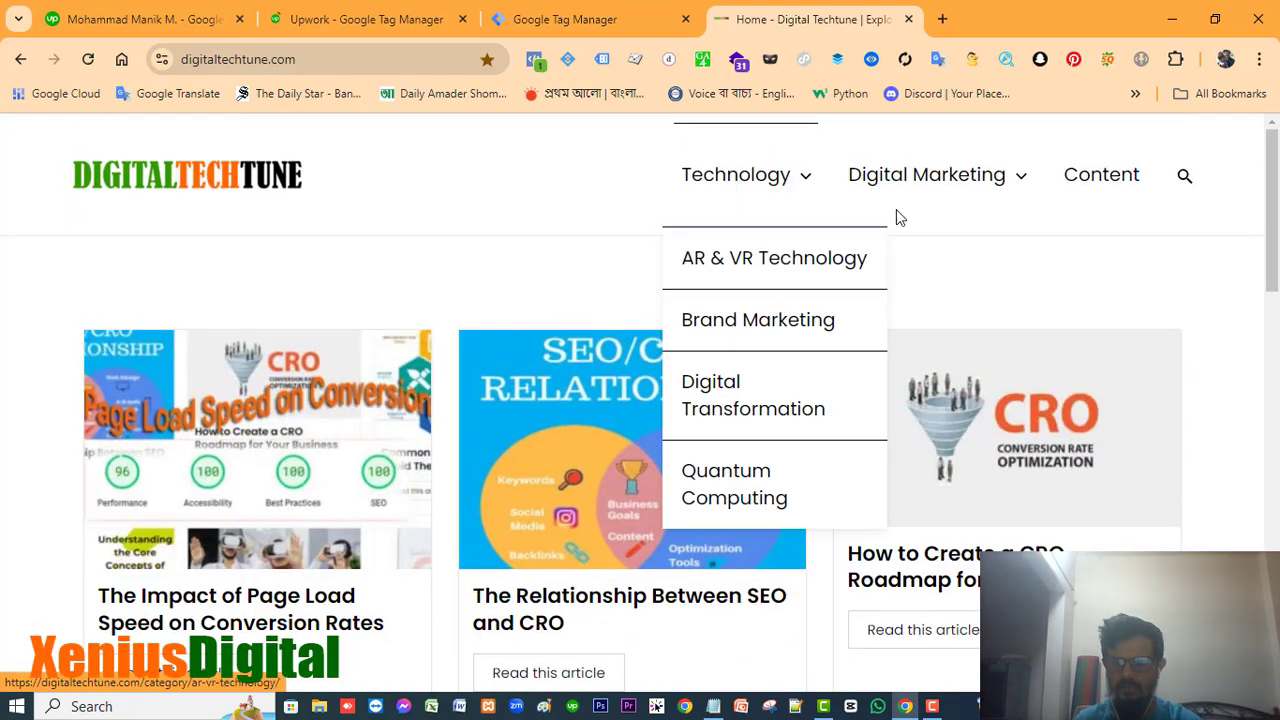
mouse_move(914, 177)
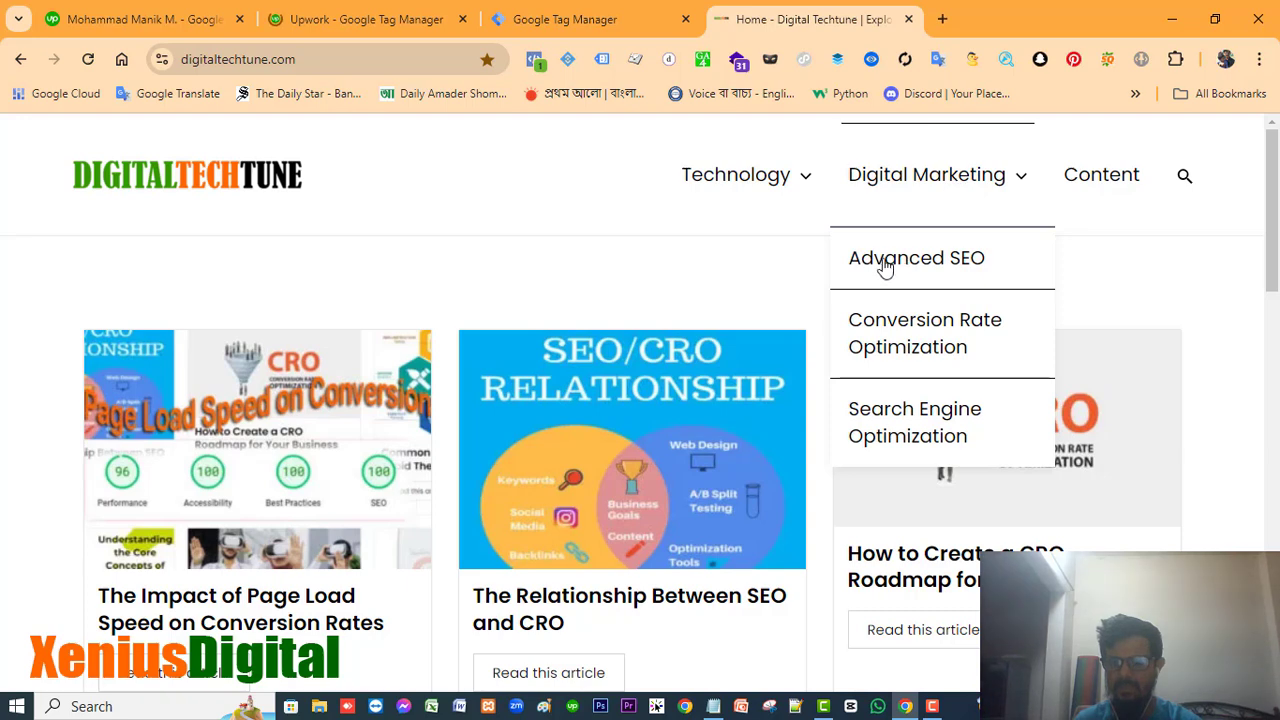
left_click(929, 262)
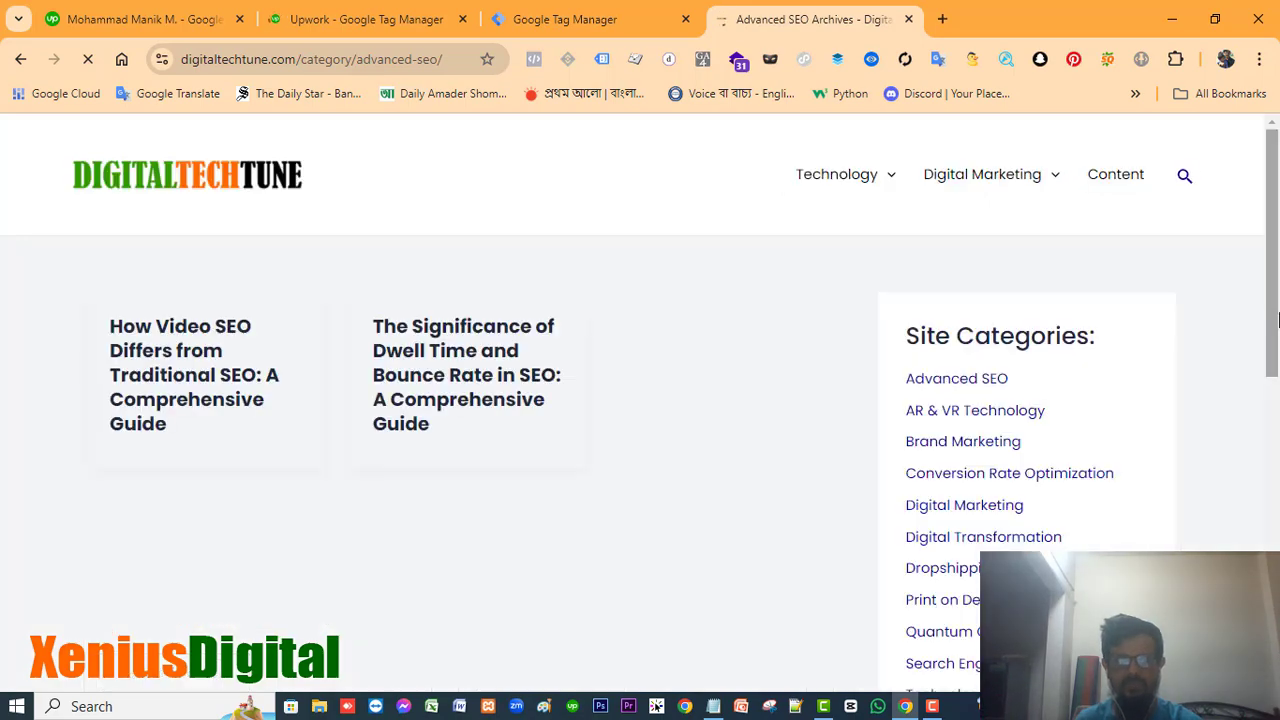
Step: Look over the Advanced SEO category page and select its full web address
scroll(1277, 320, "down", 5)
scroll(1268, 305, "up", 3)
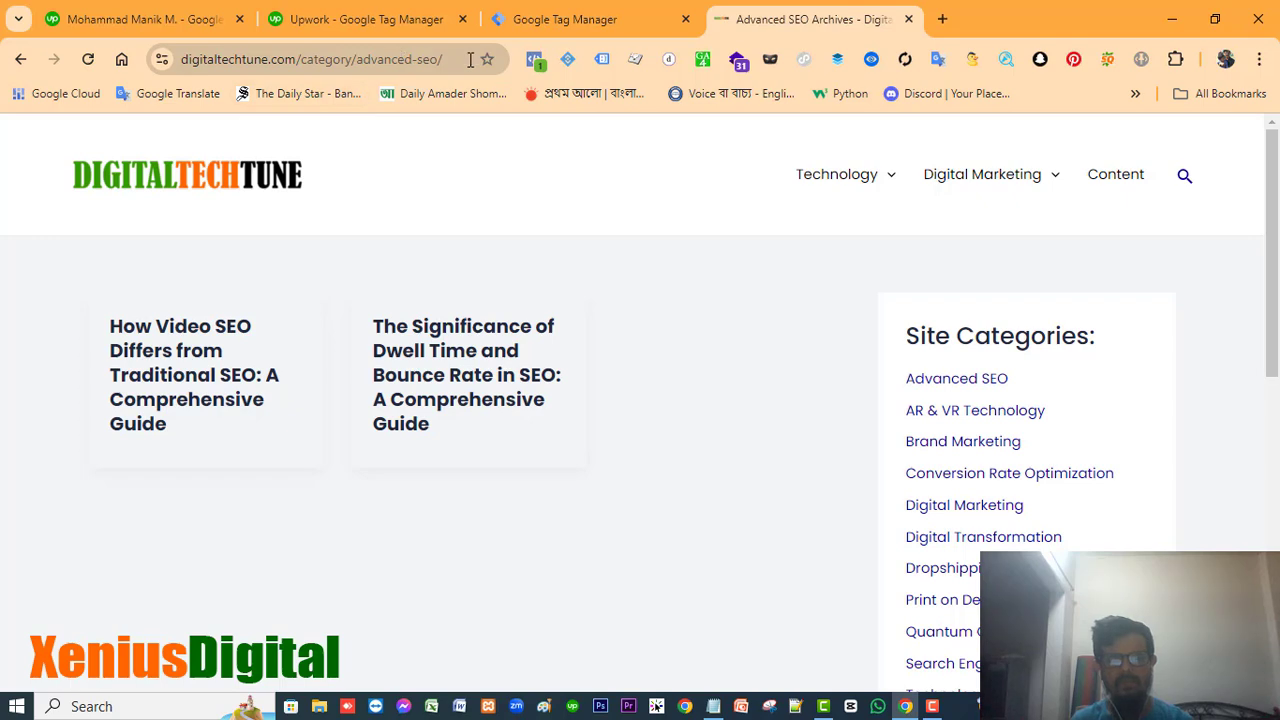
left_click(370, 56)
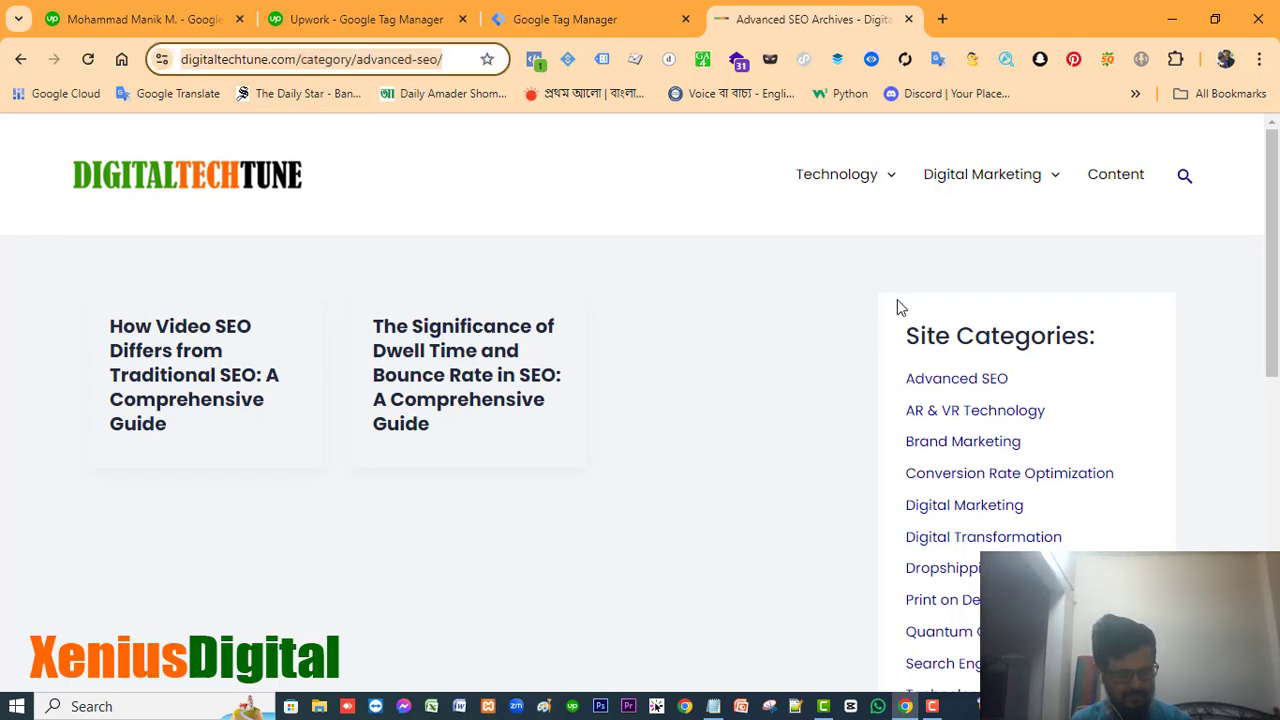
Step: Return to the digitaltechtune.com container in Google Tag Manager and create a new tag of type Google Analytics: GA4 Event
left_click(572, 19)
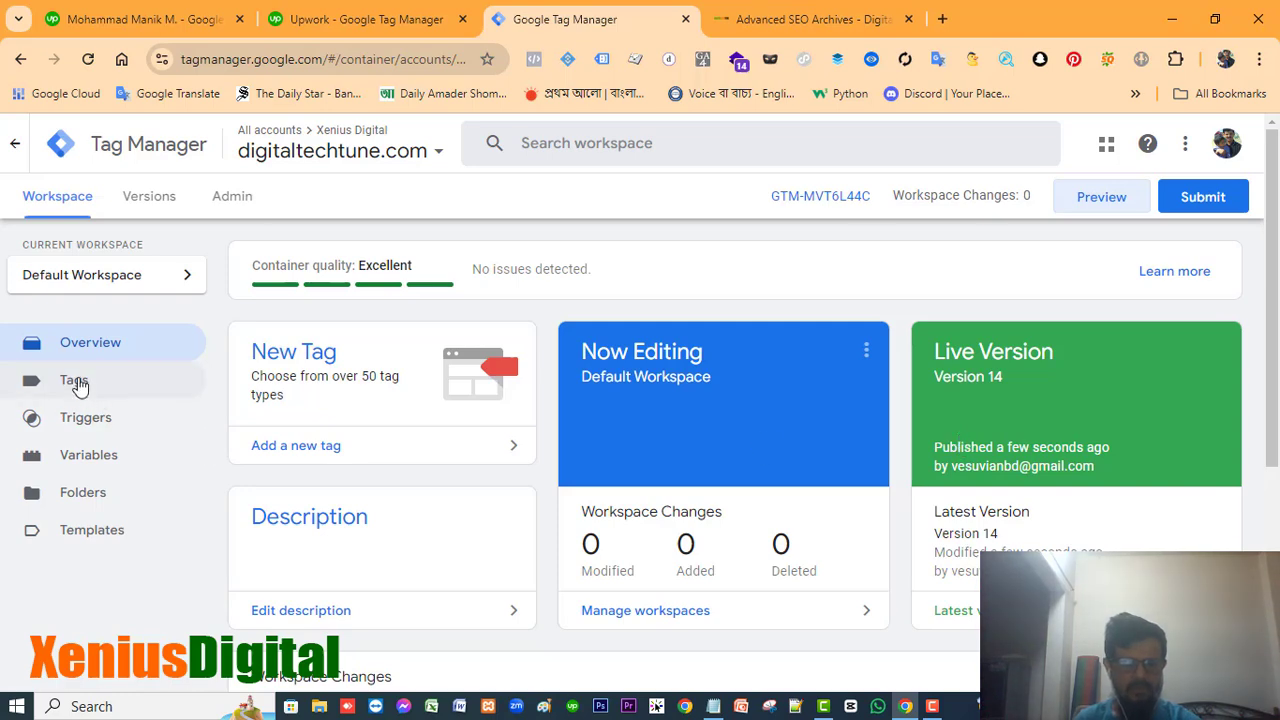
scroll(500, 437, "down", 2)
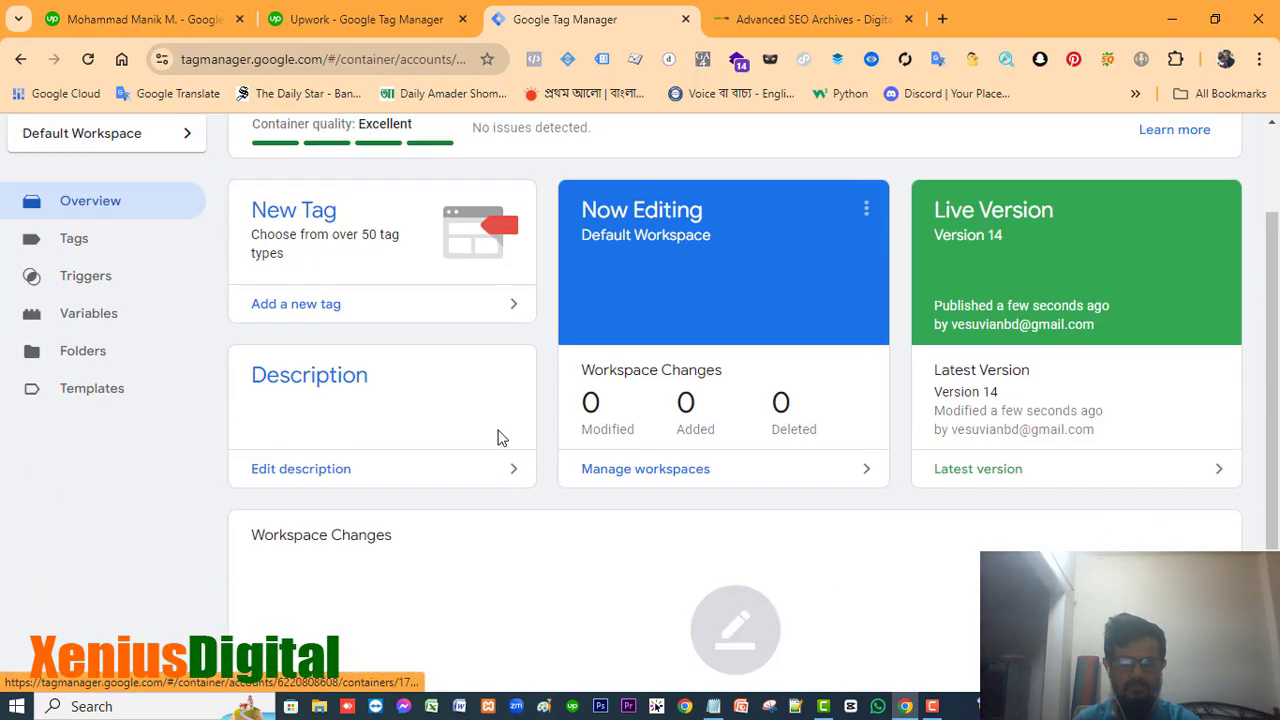
scroll(500, 437, "up", 2)
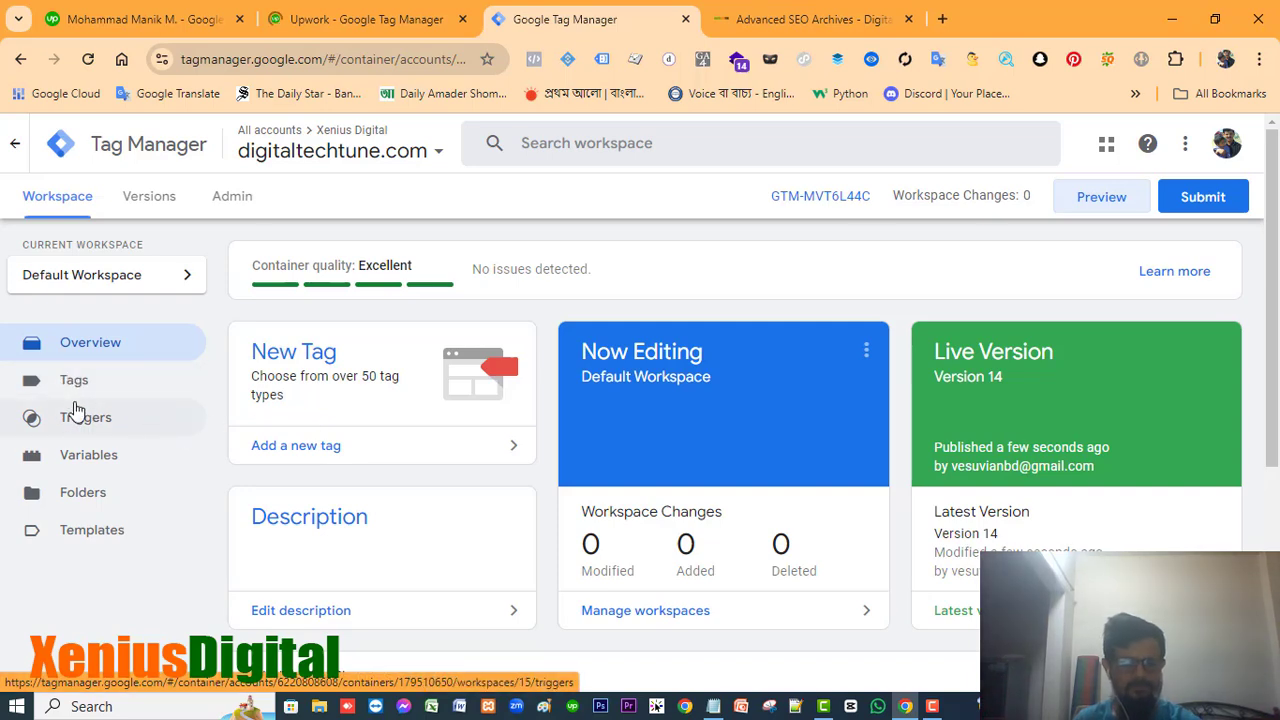
left_click(74, 380)
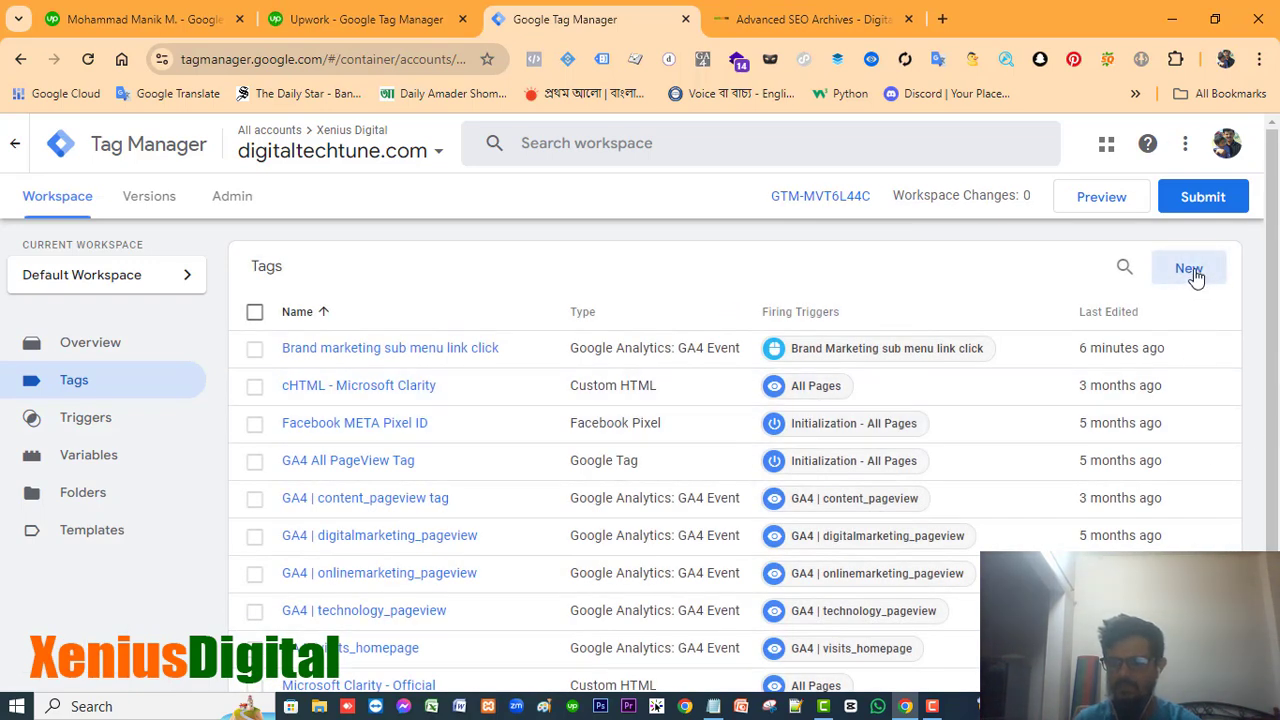
left_click(1192, 272)
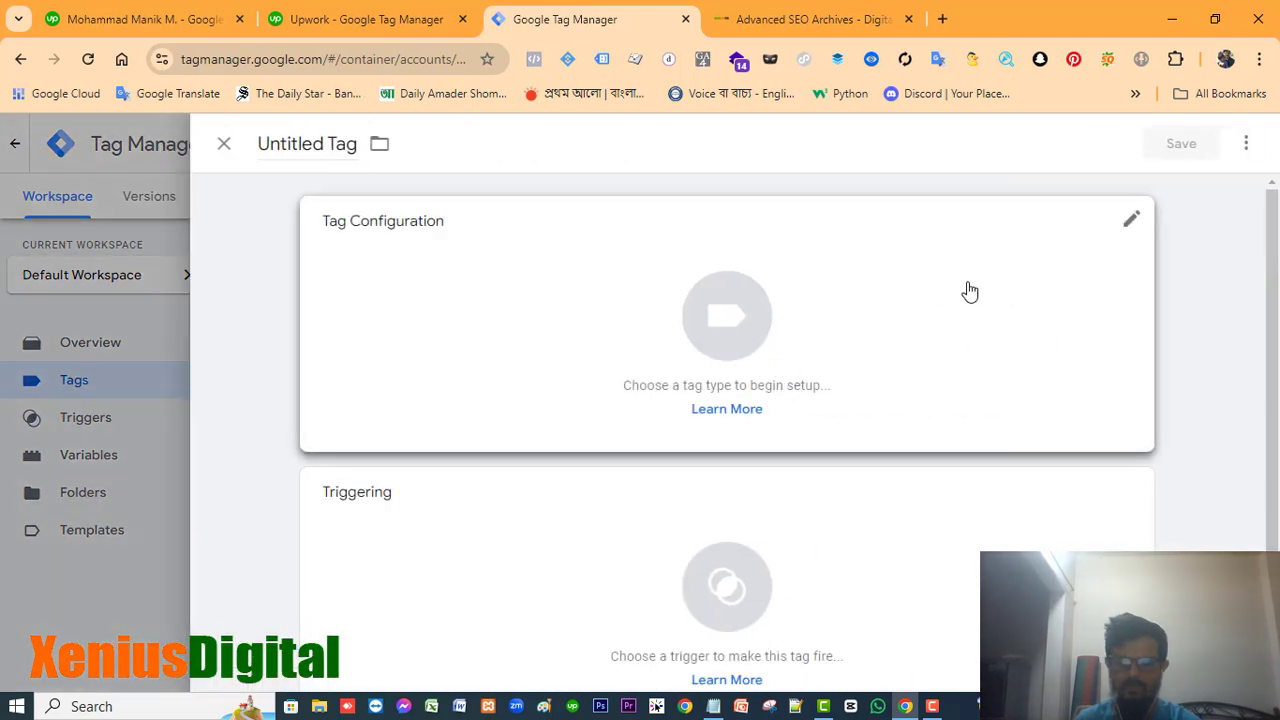
left_click(838, 322)
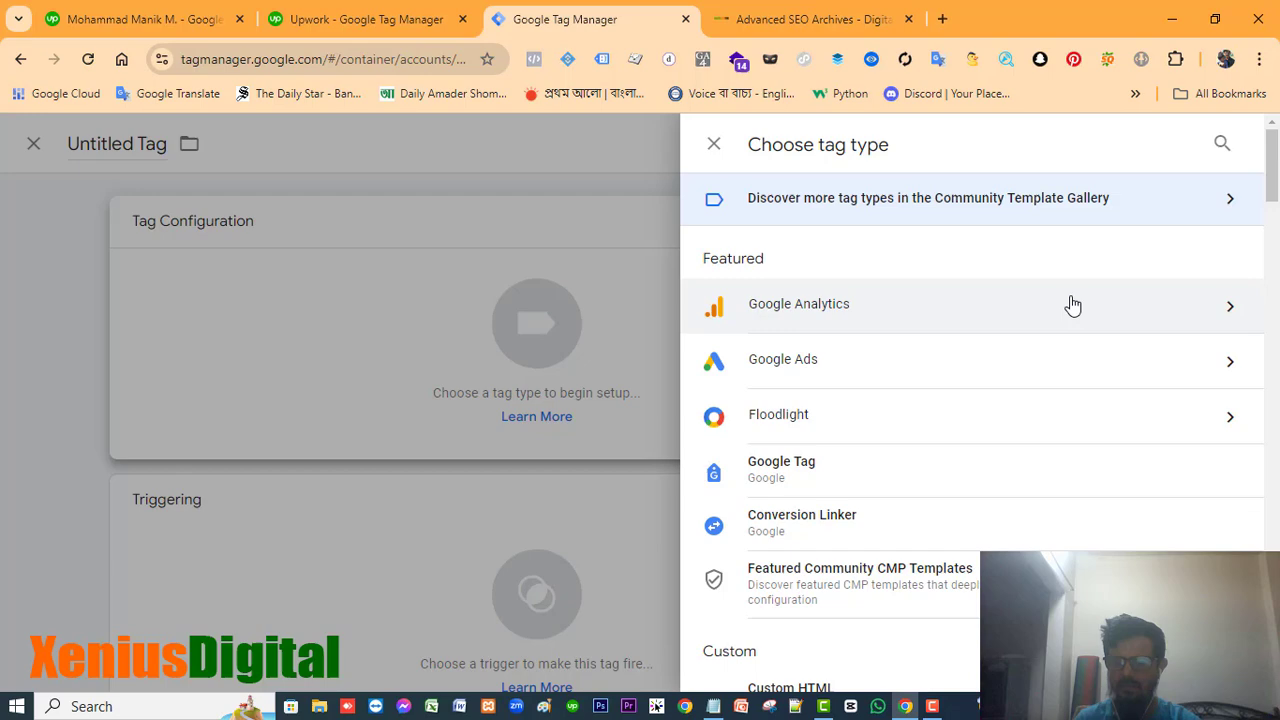
left_click(1072, 305)
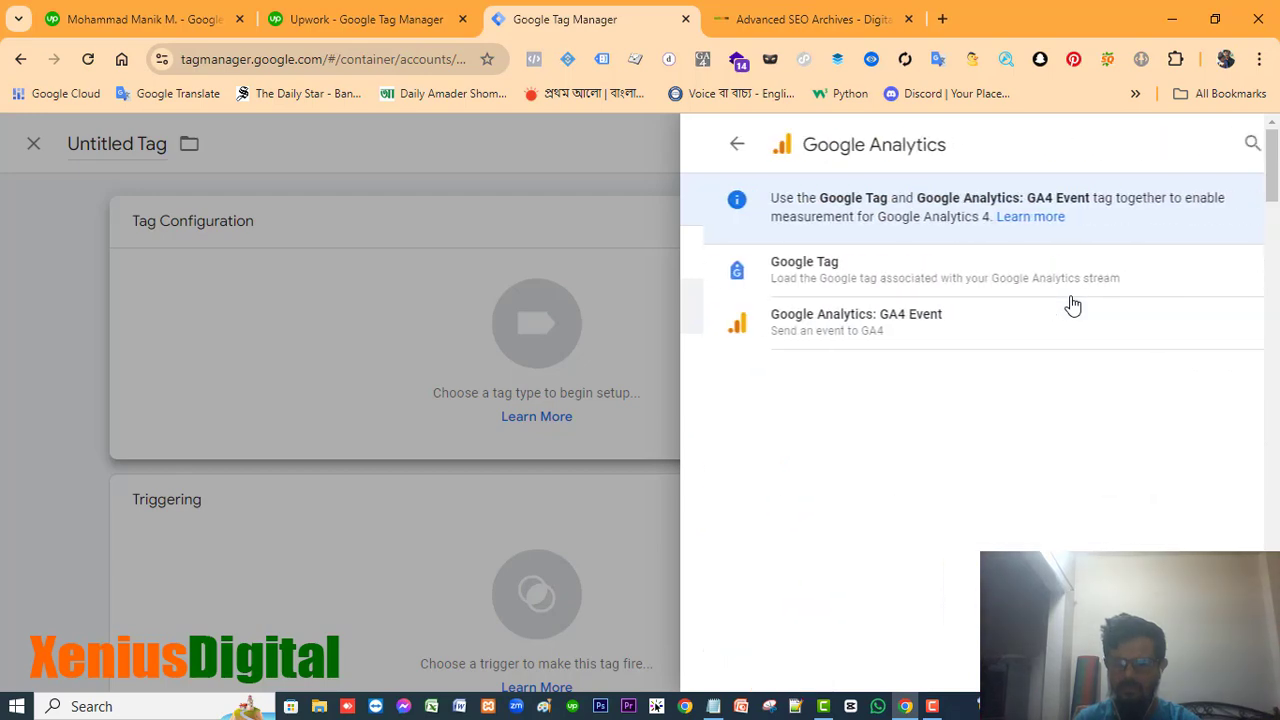
left_click(921, 324)
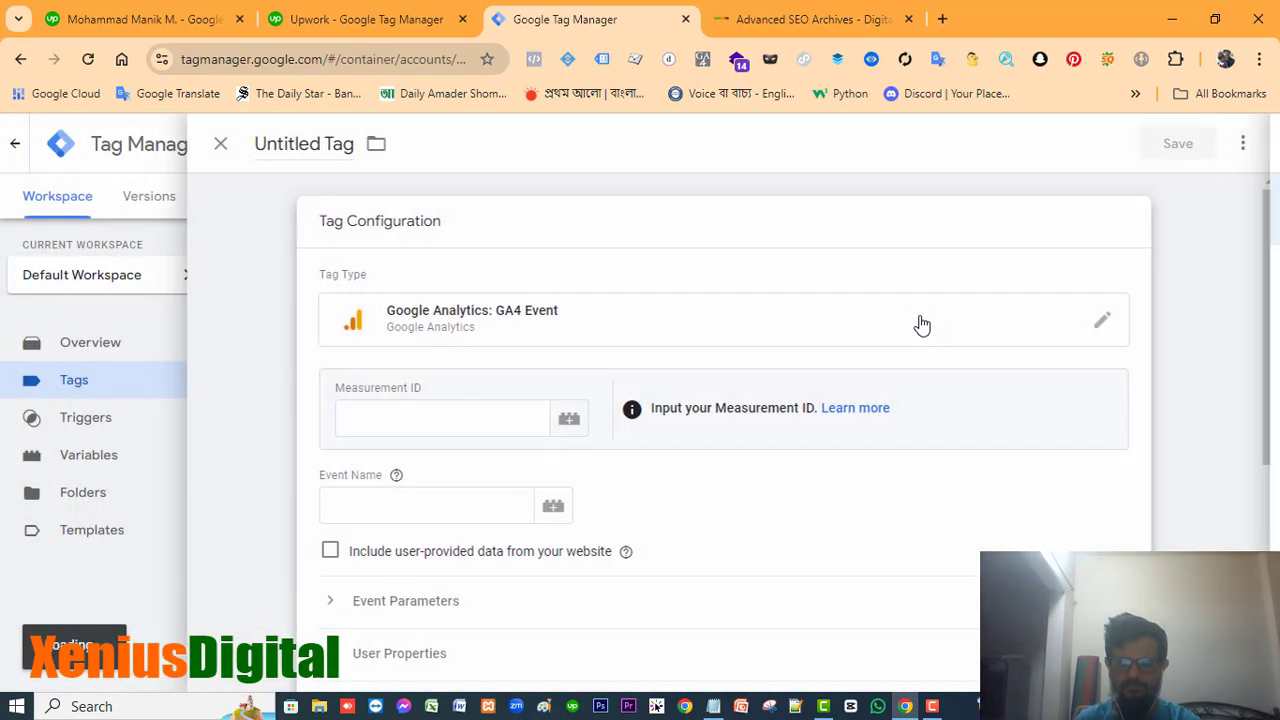
Step: Set the tag's Measurement ID to the GA4 Measurement ID variable and open the Event Name for editing
left_click(413, 415)
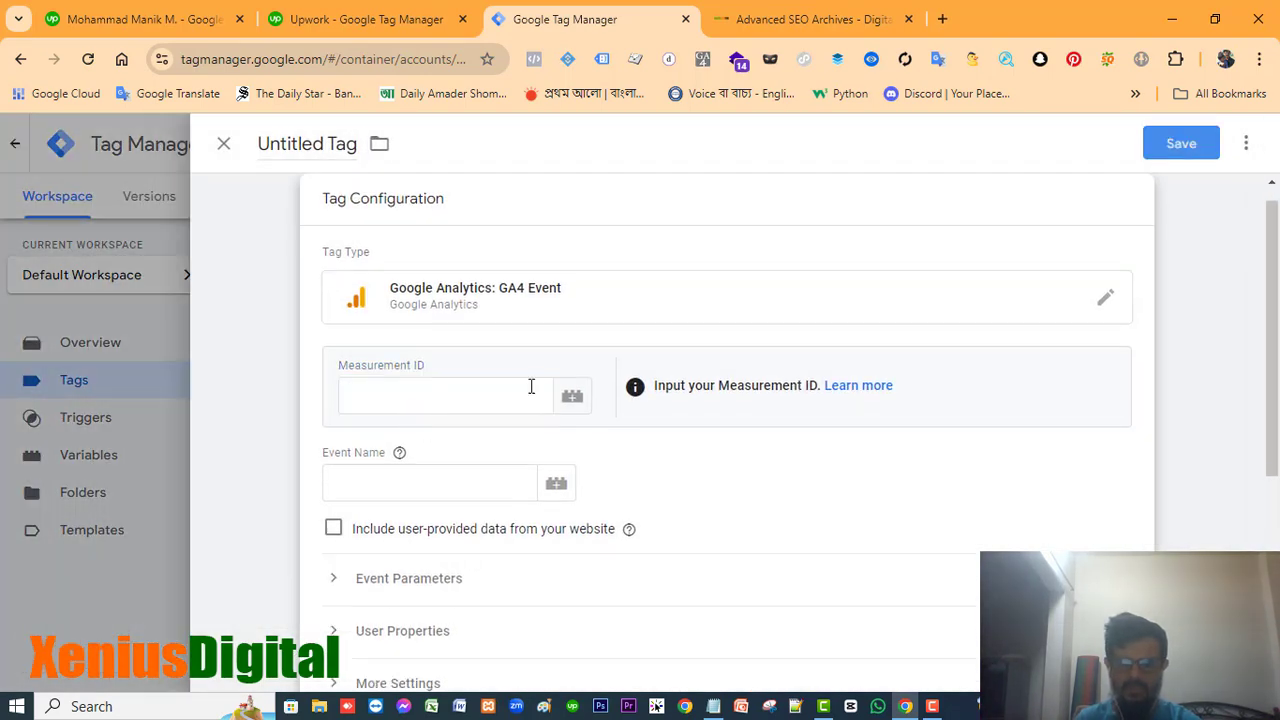
left_click(567, 398)
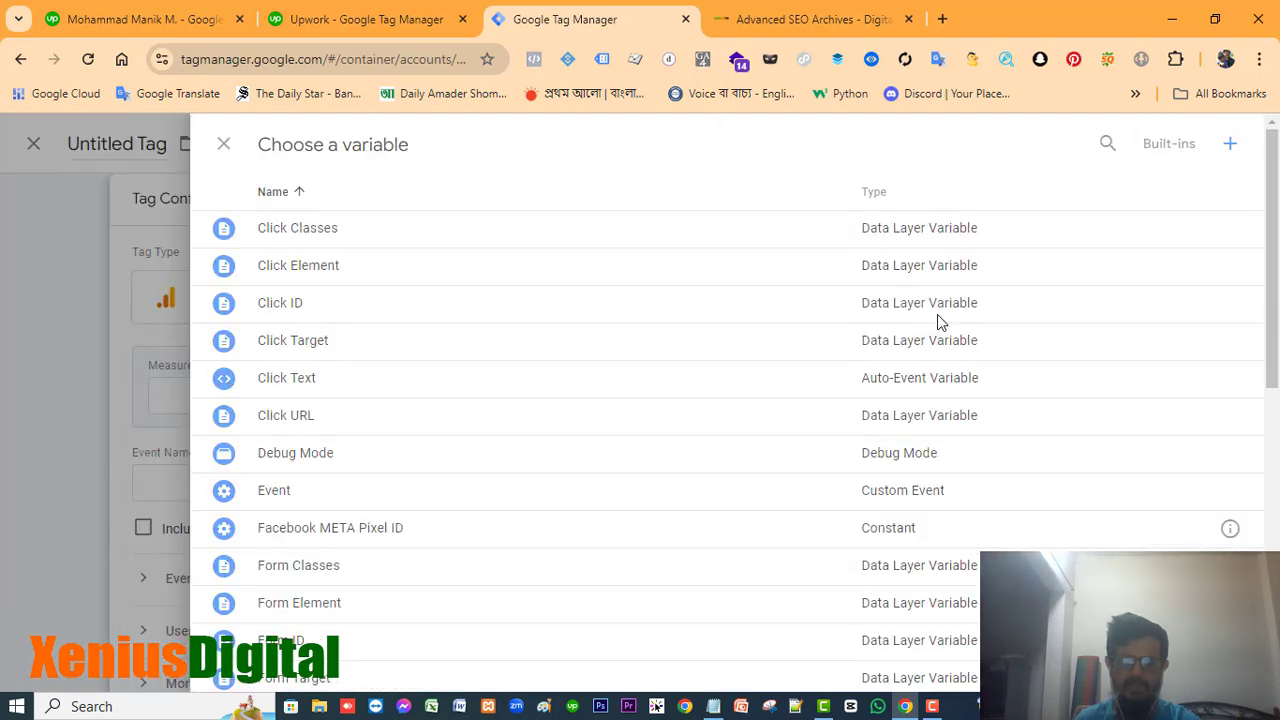
scroll(857, 432, "down", 3)
scroll(857, 432, "down", 2)
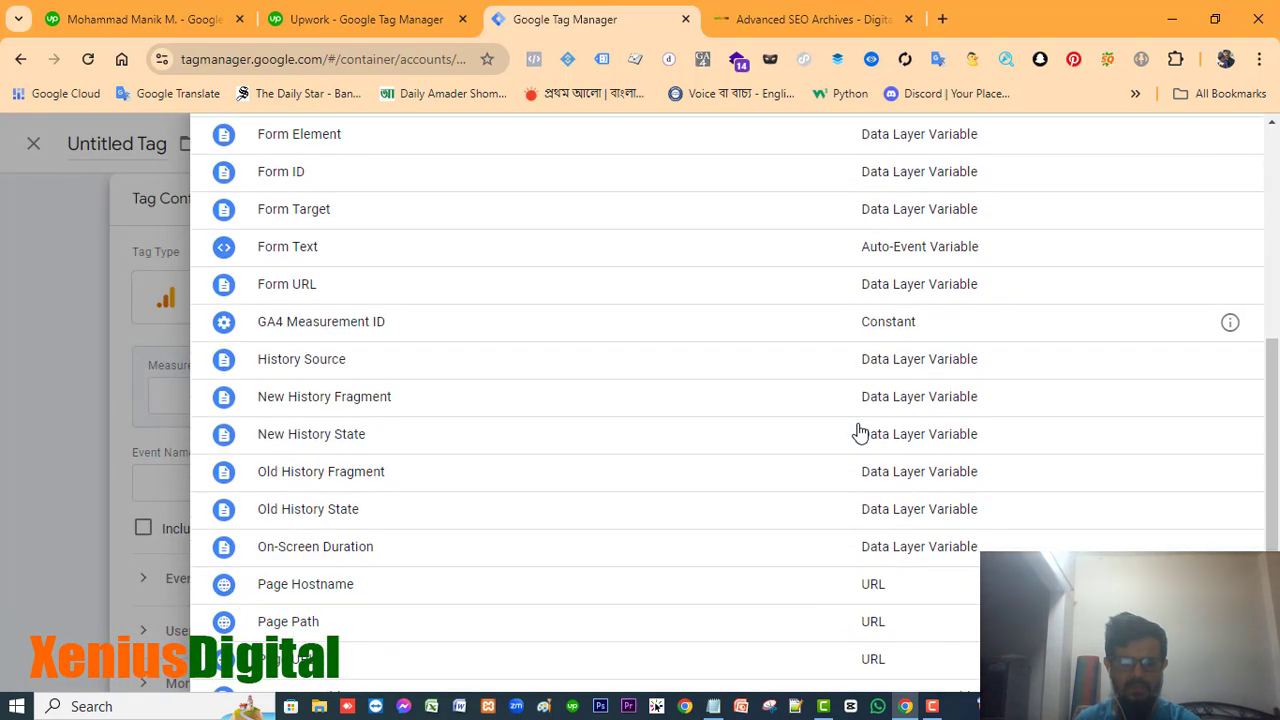
left_click(371, 325)
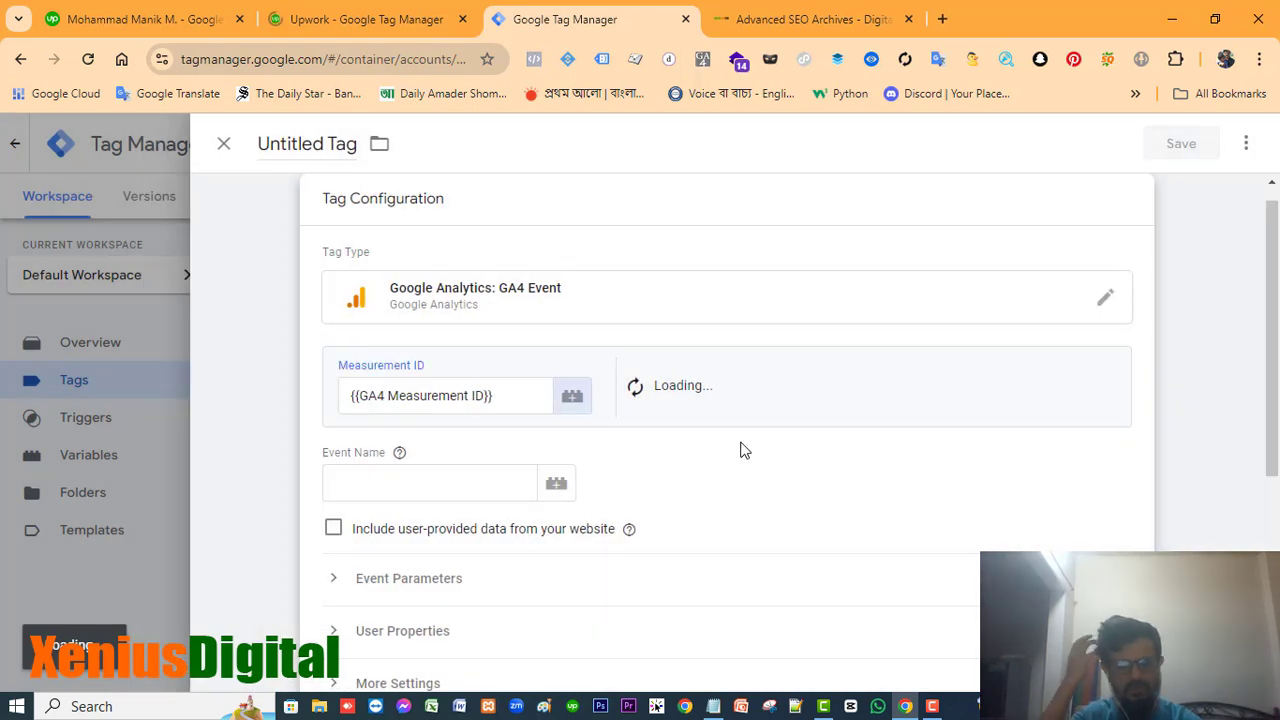
scroll(738, 450, "down", 3)
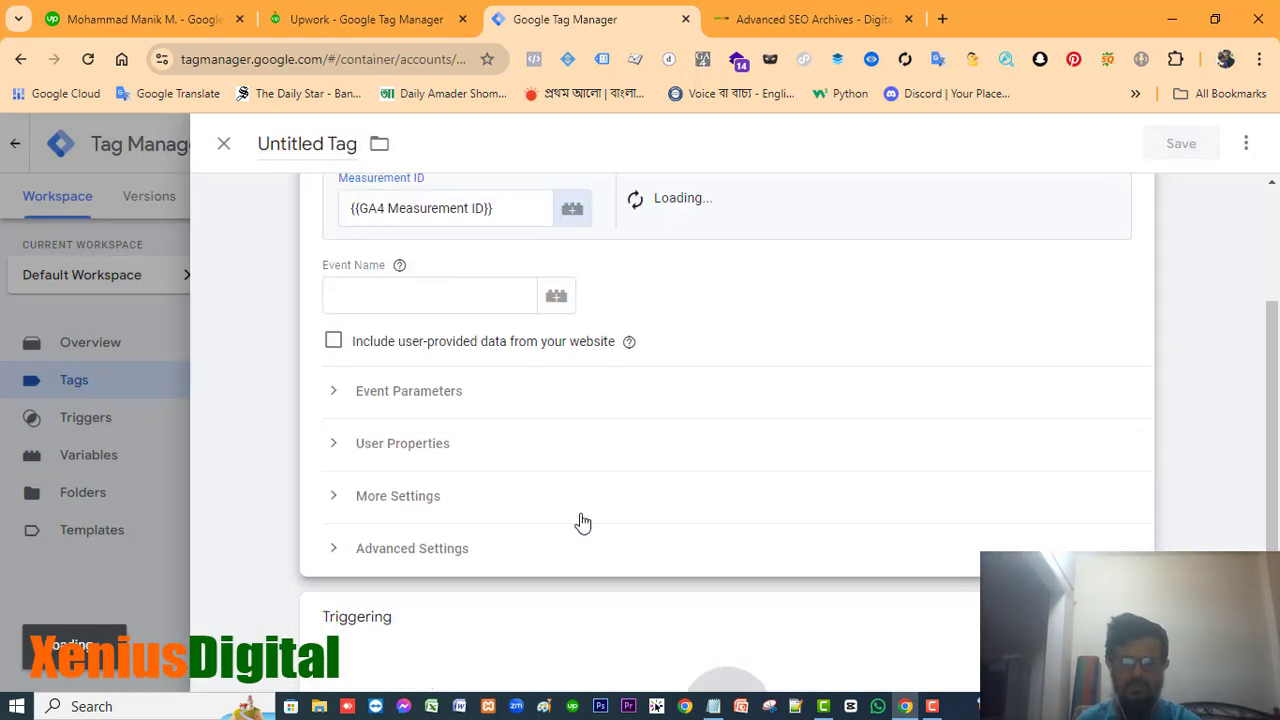
scroll(580, 518, "up", 1)
left_click(417, 390)
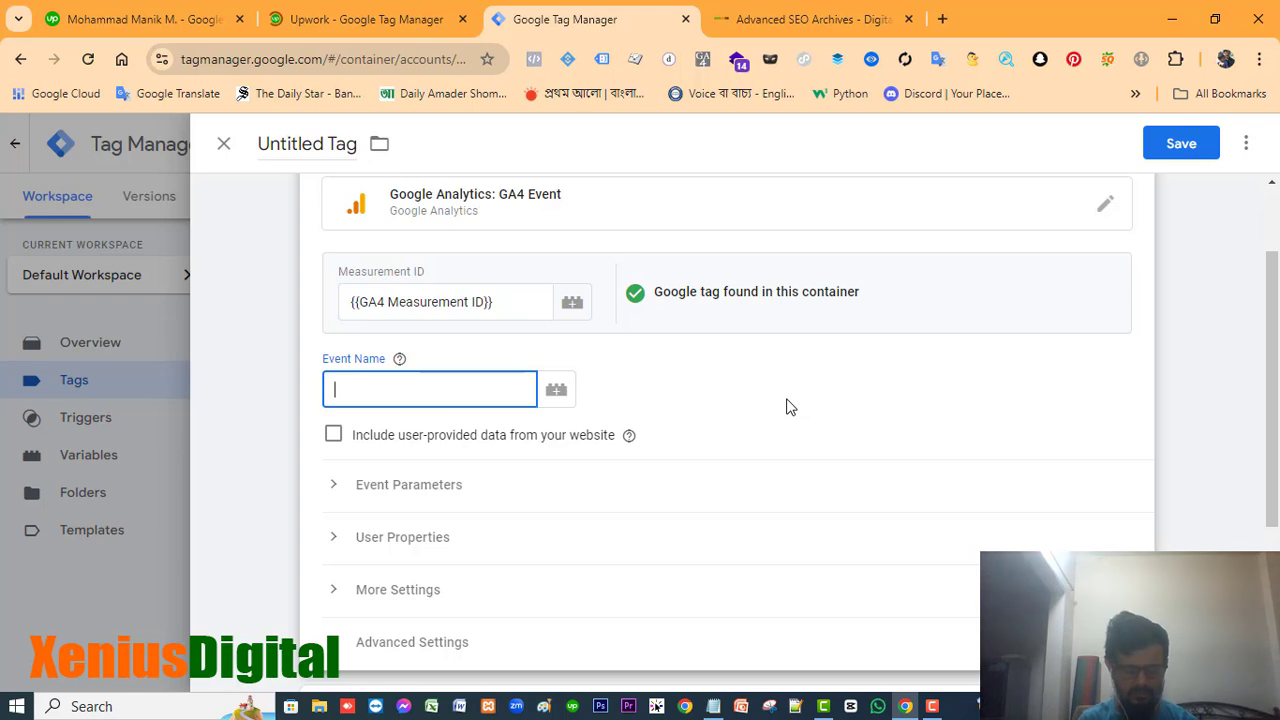
type("brand")
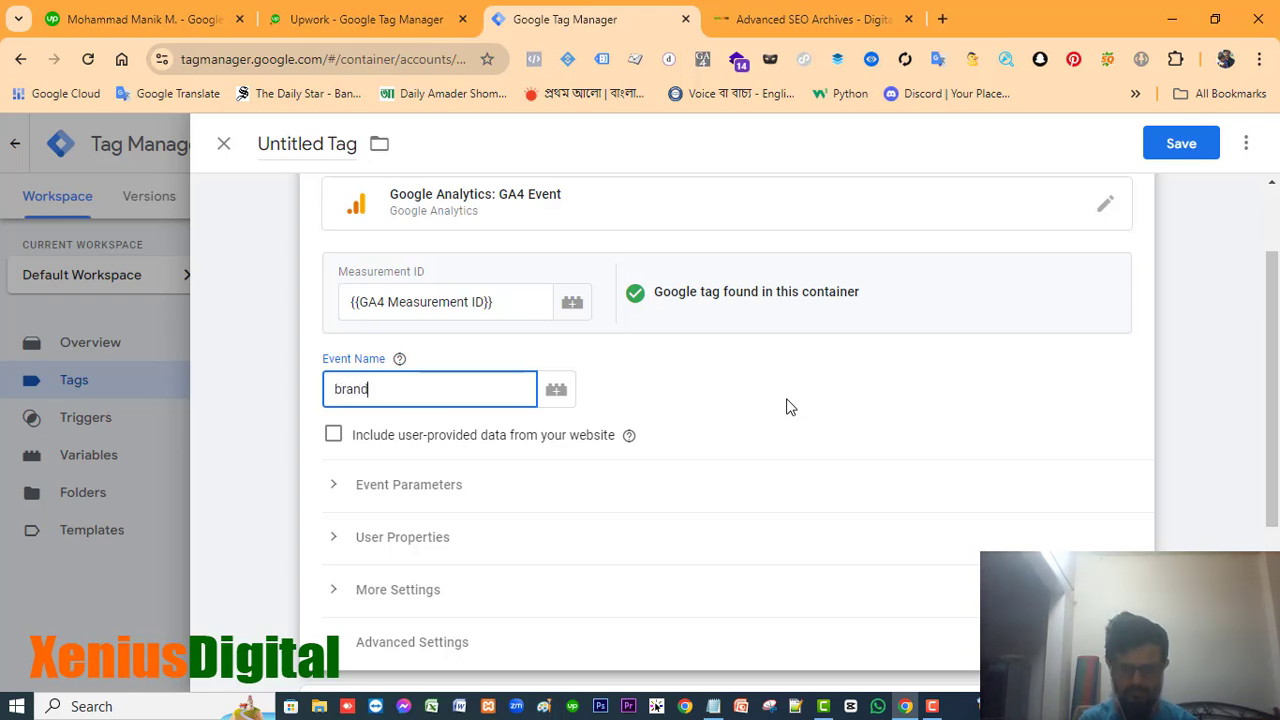
type("-mar")
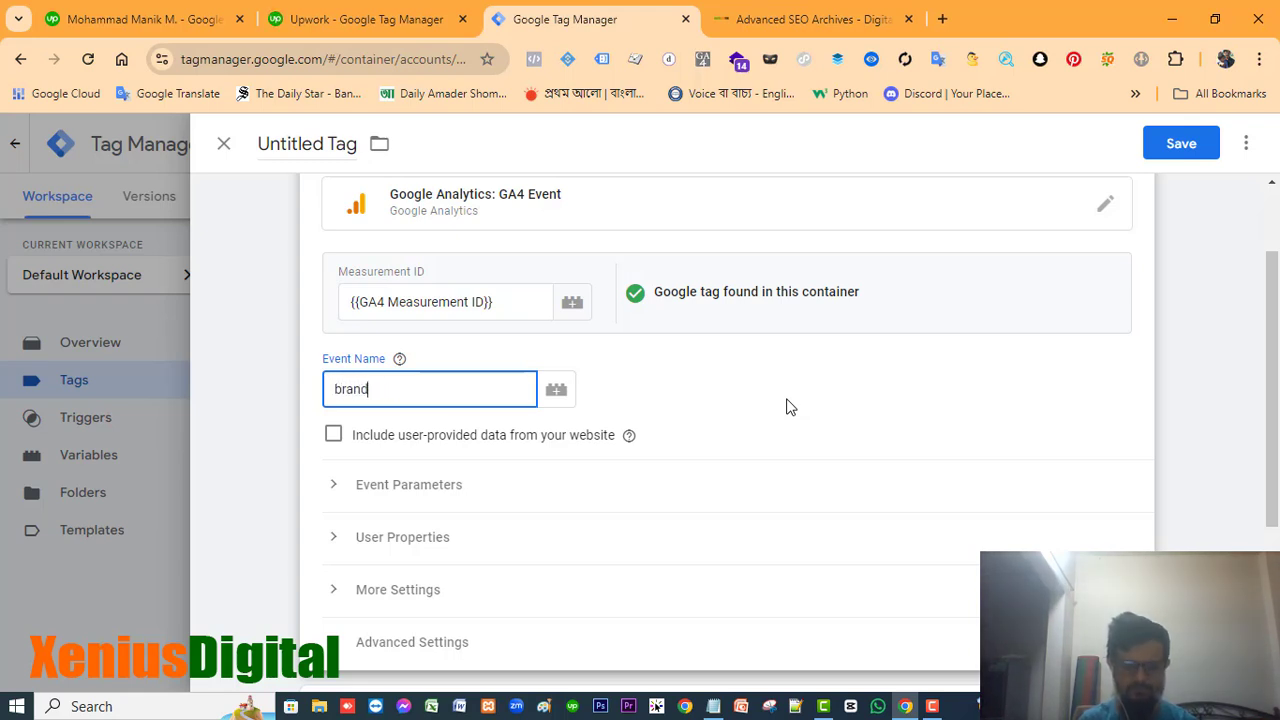
type("_m")
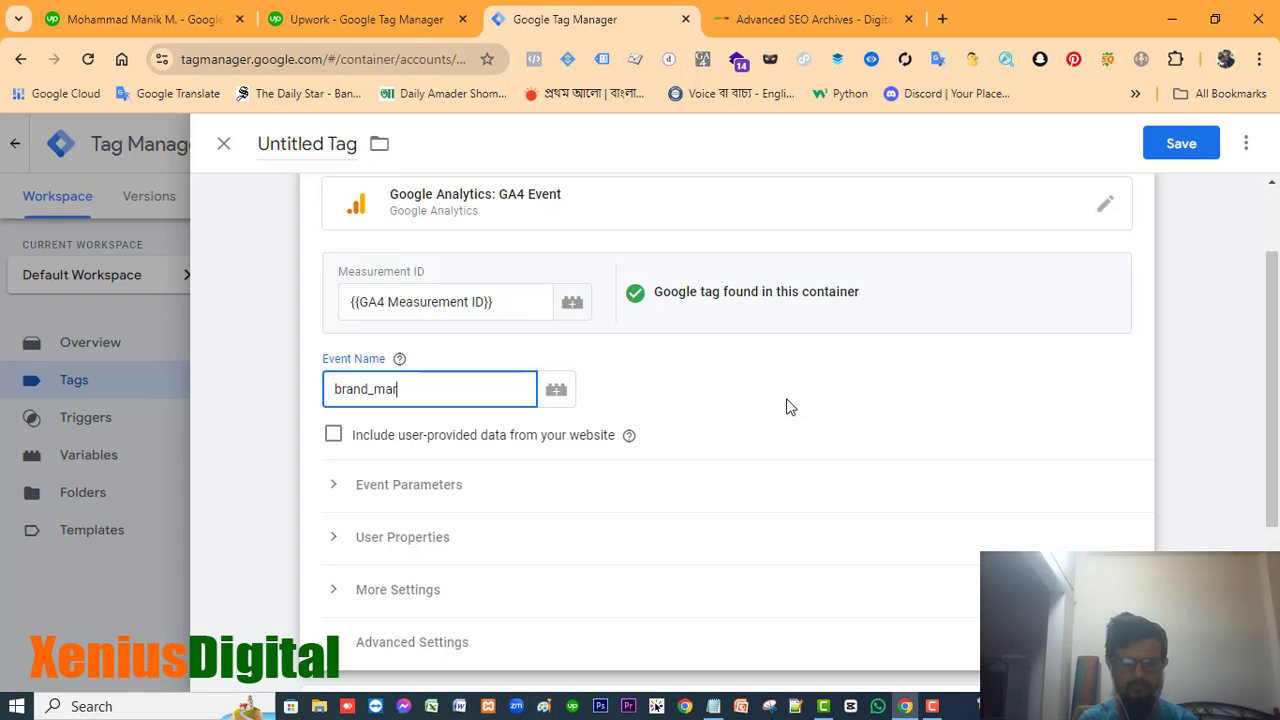
key("ctrl+a")
key("BackSpace")
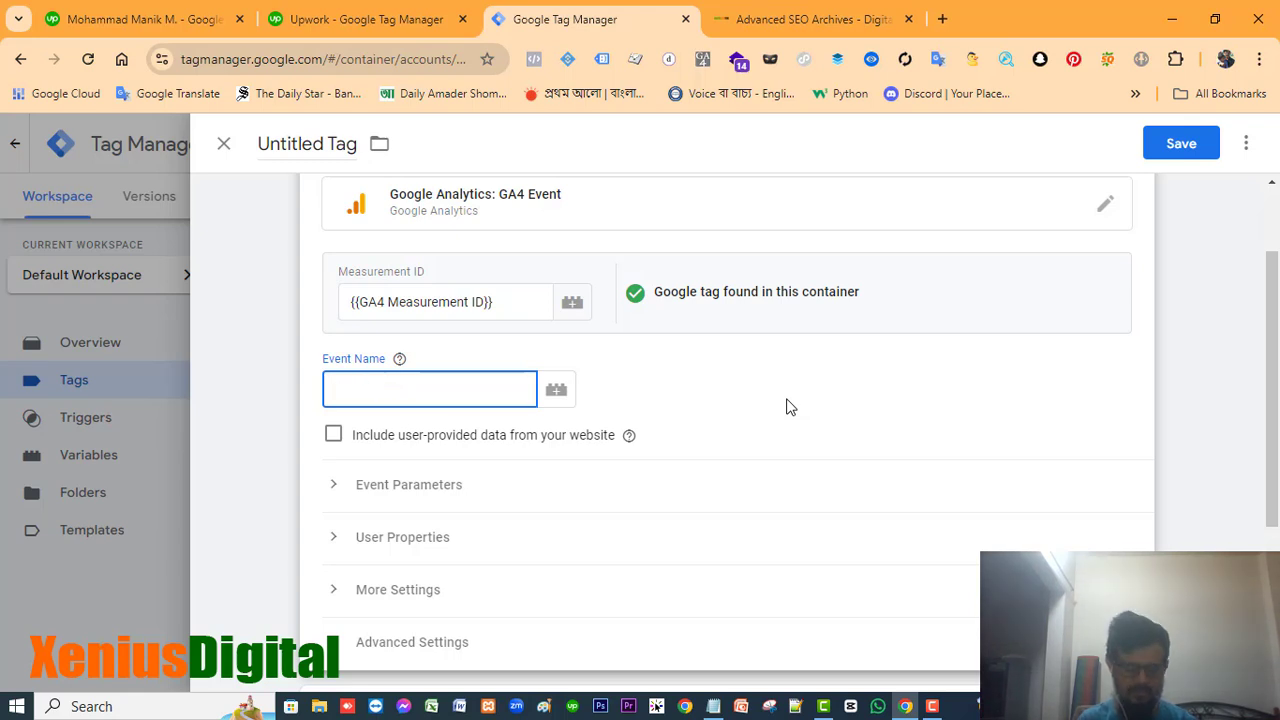
Step: Enter advance_seo_submenu_pageview as the tag's Event Name
type("advance")
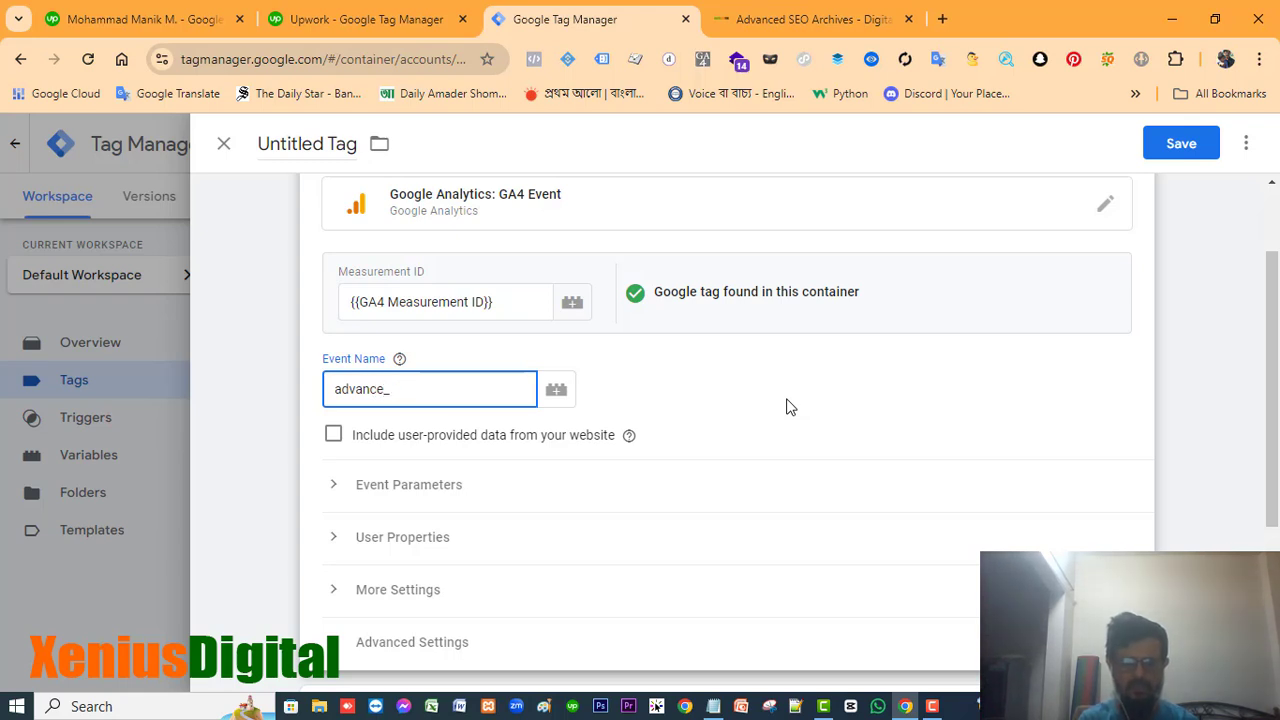
type("_seo_submenu")
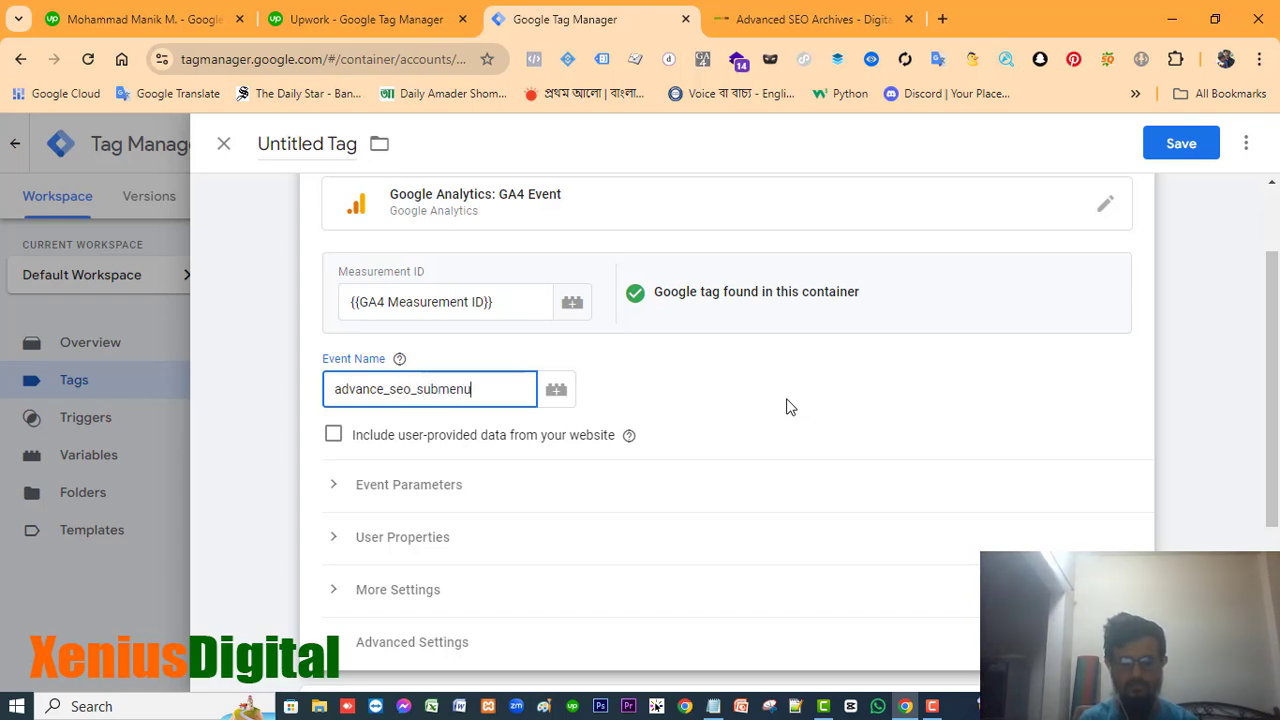
type("_pageview")
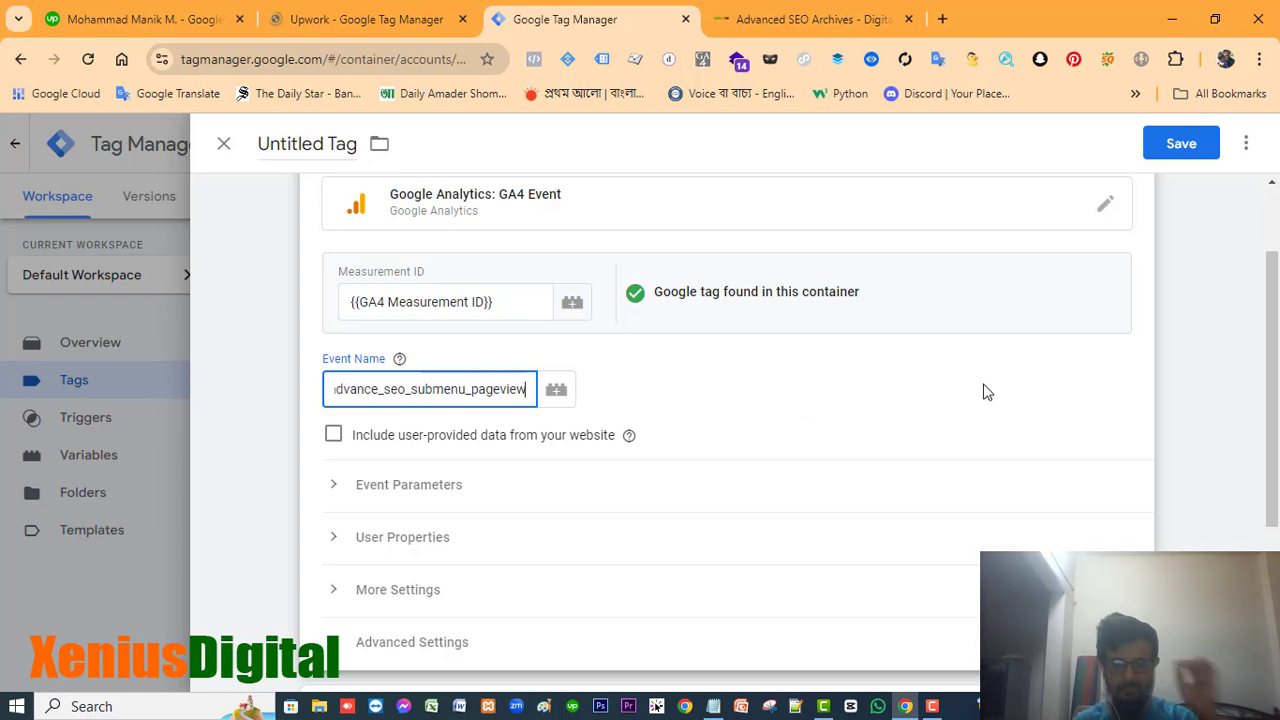
Step: Add a new trigger of type Page View to the tag and make it fire on Some Page Views
scroll(970, 380, "down", 3)
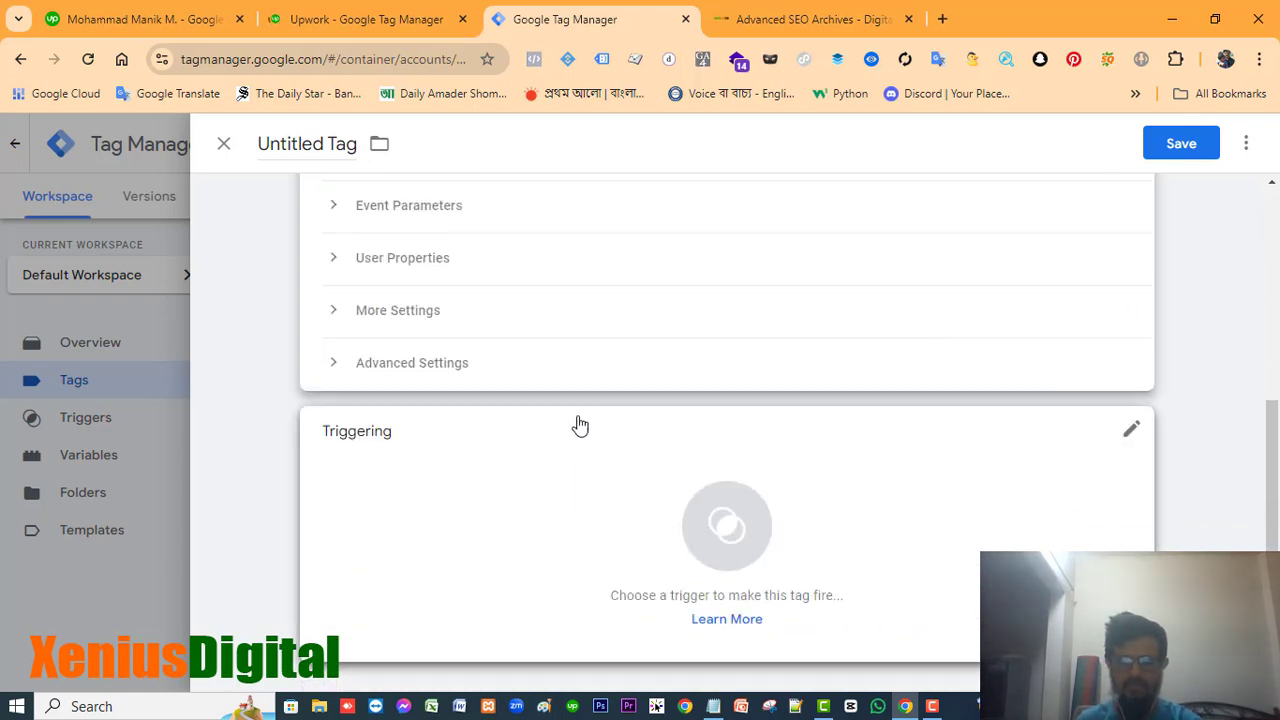
scroll(634, 511, "up", 3)
scroll(640, 512, "down", 2)
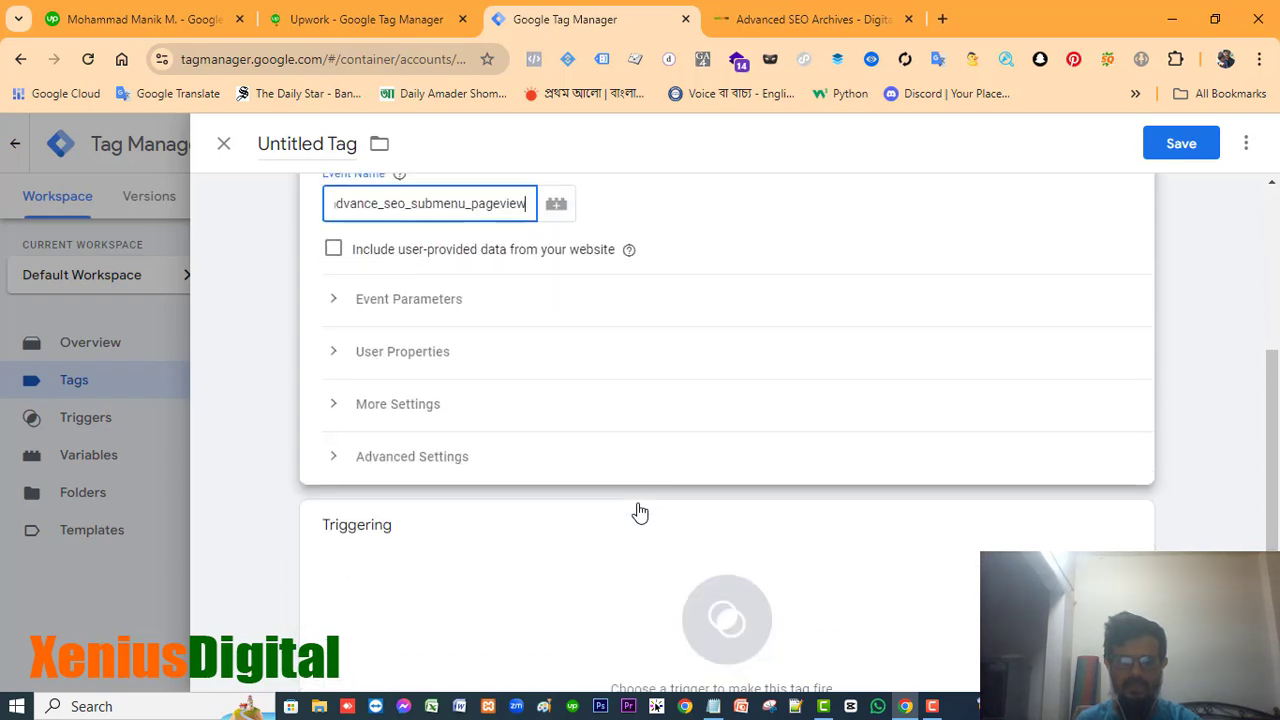
left_click(654, 600)
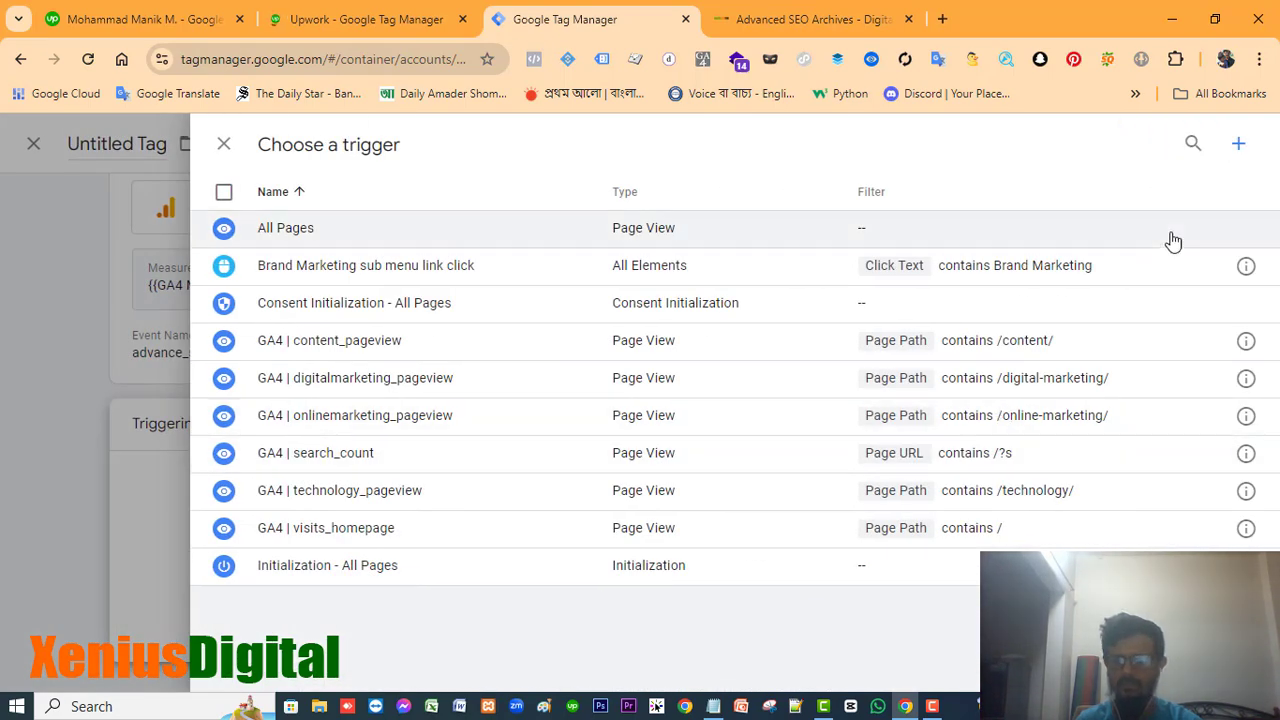
left_click(1238, 143)
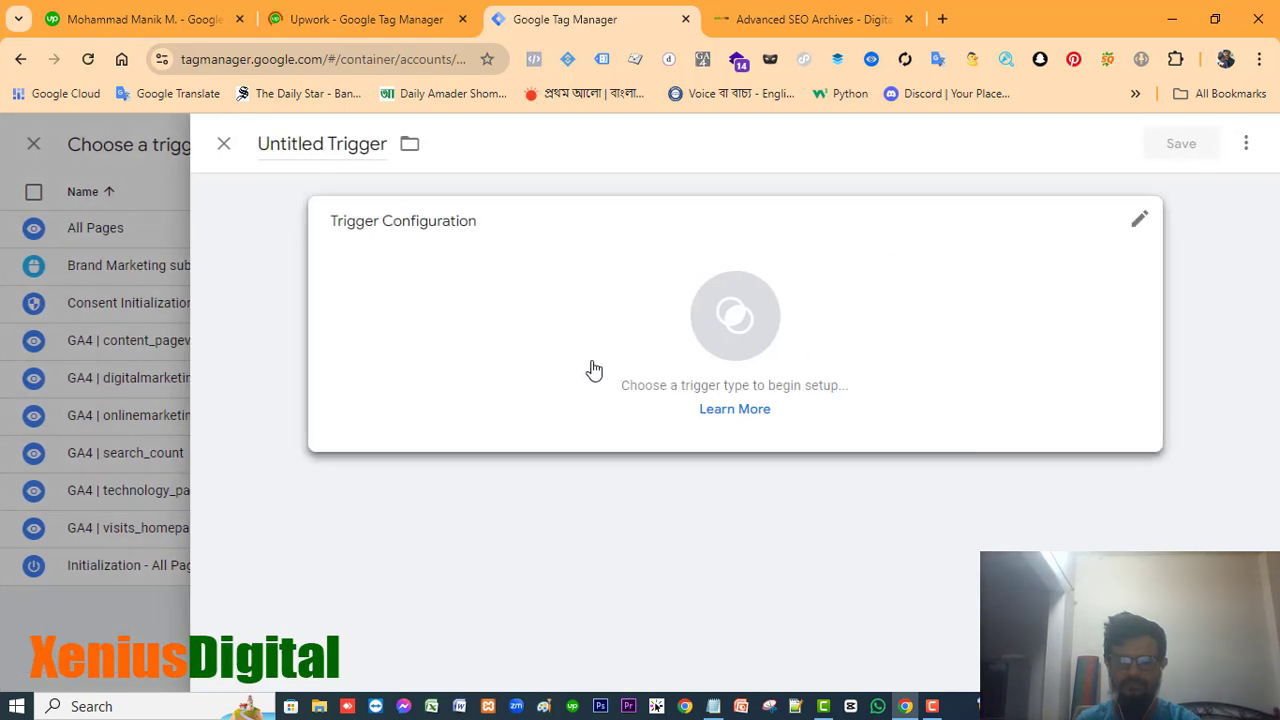
left_click(509, 334)
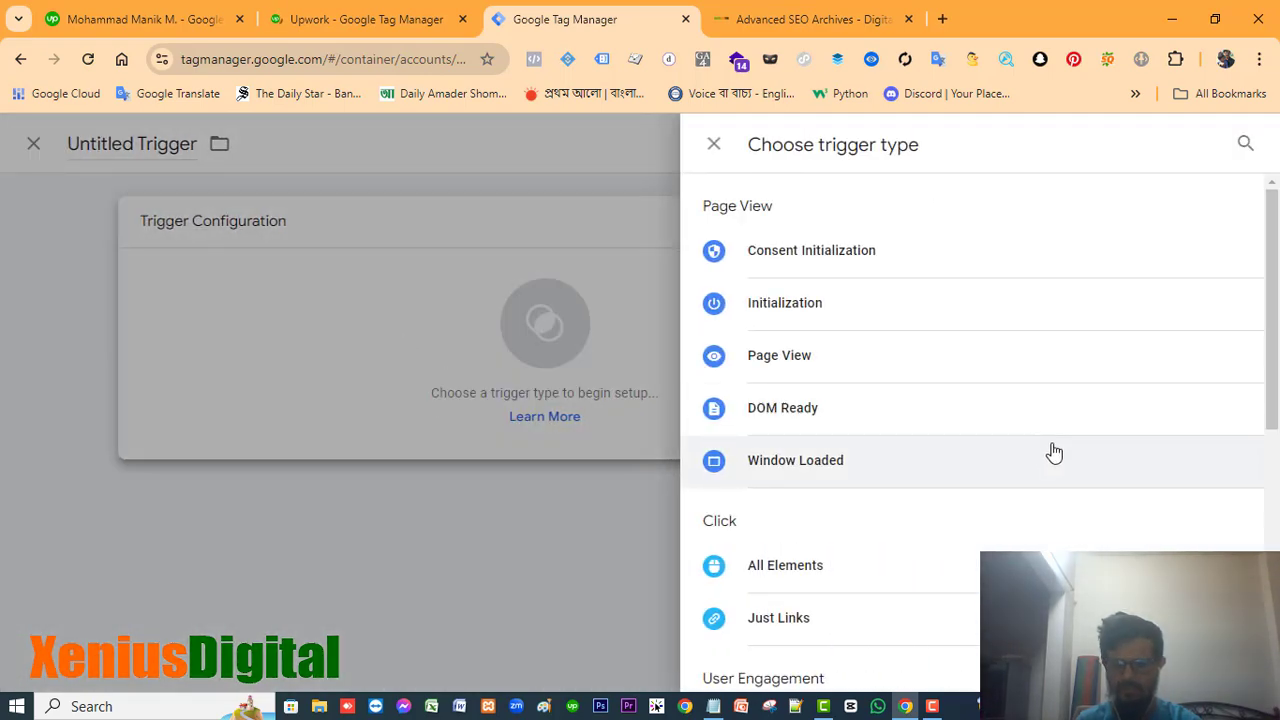
left_click(806, 362)
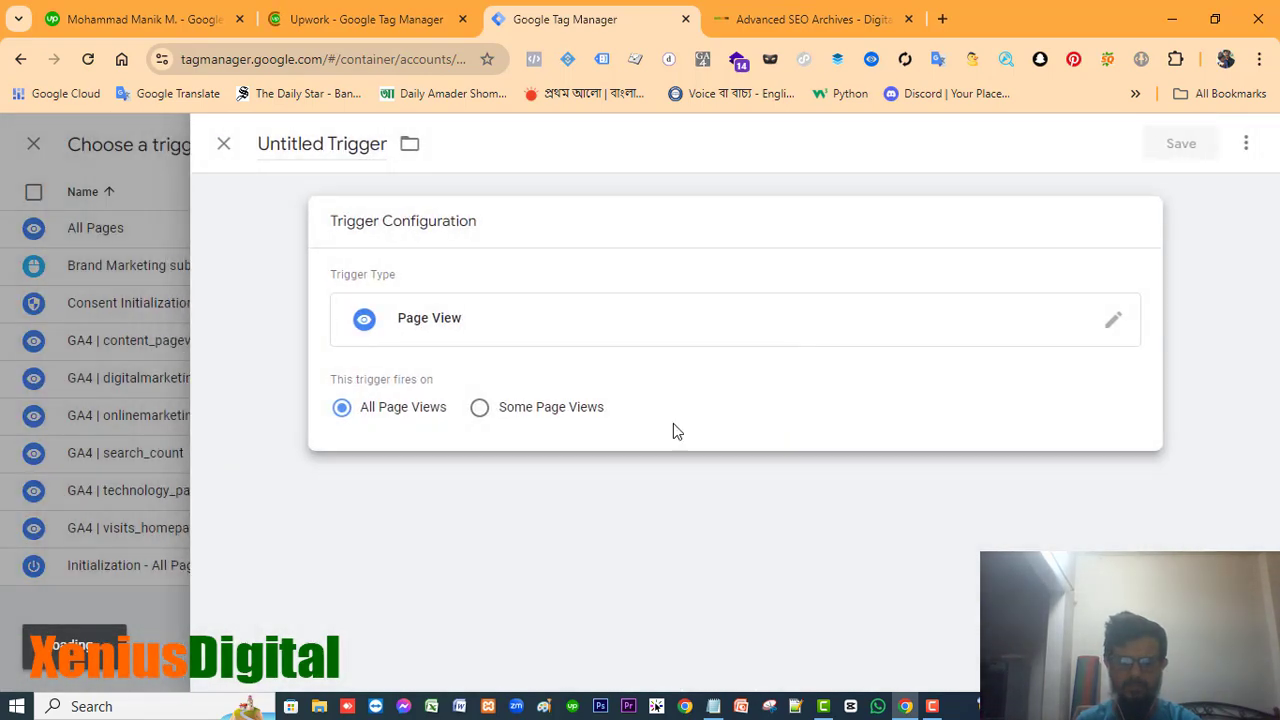
left_click(479, 410)
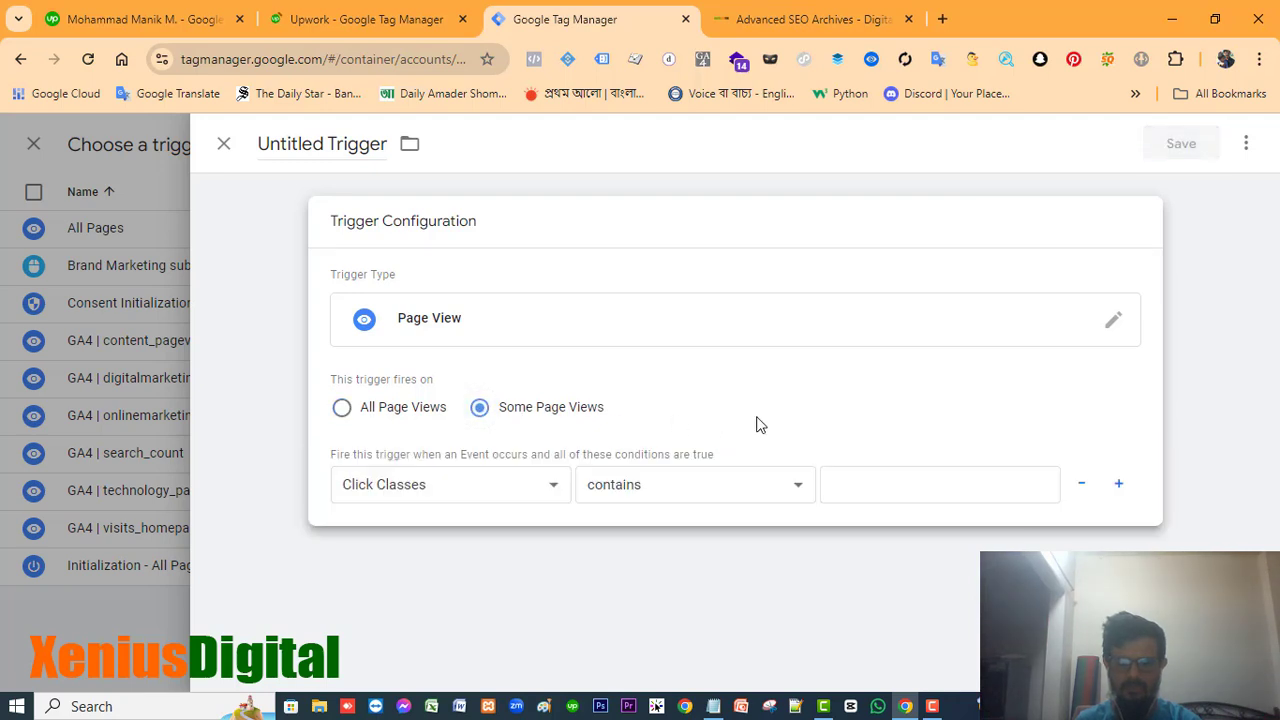
left_click(550, 486)
scroll(455, 279, "down", 3)
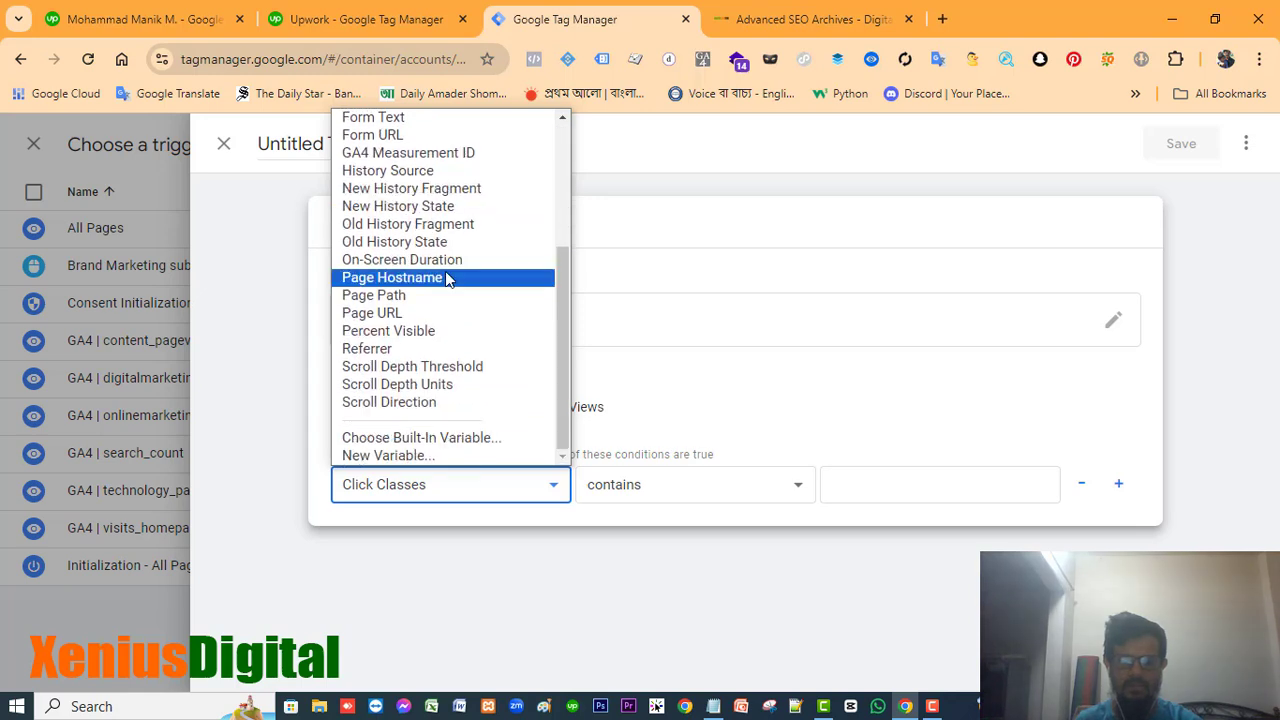
left_click(421, 313)
left_click(866, 479)
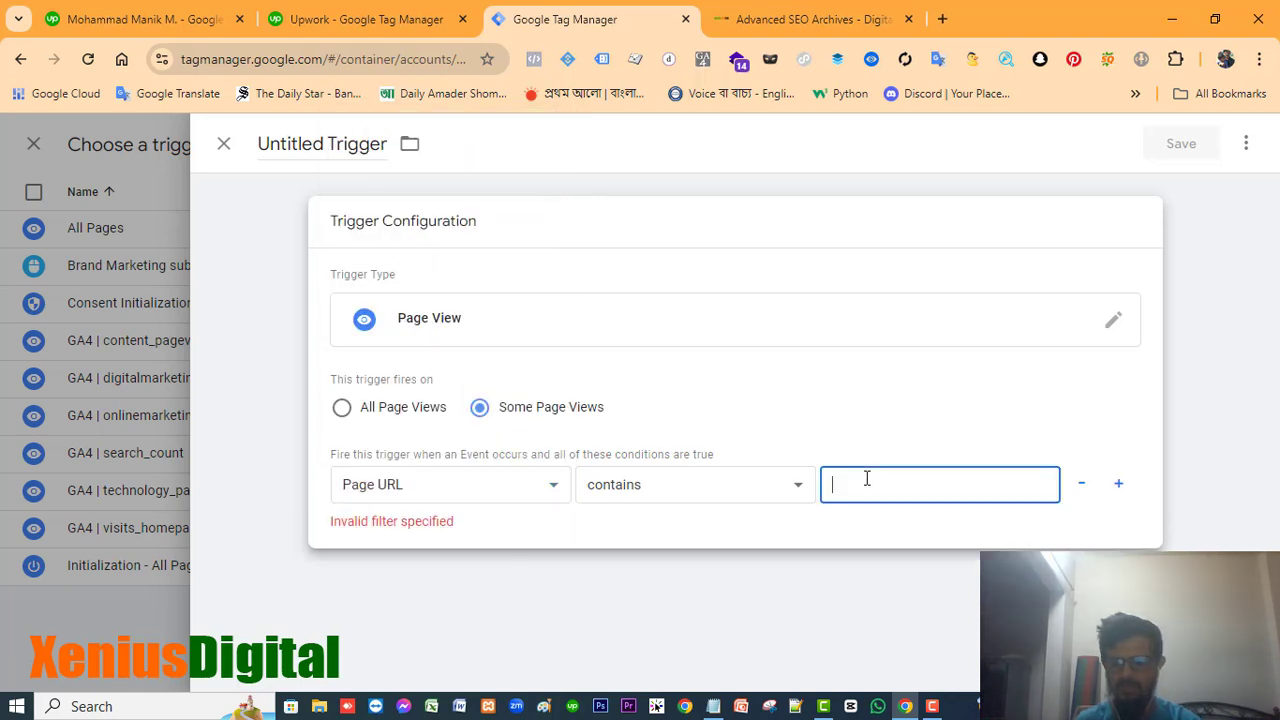
key("ctrl+v")
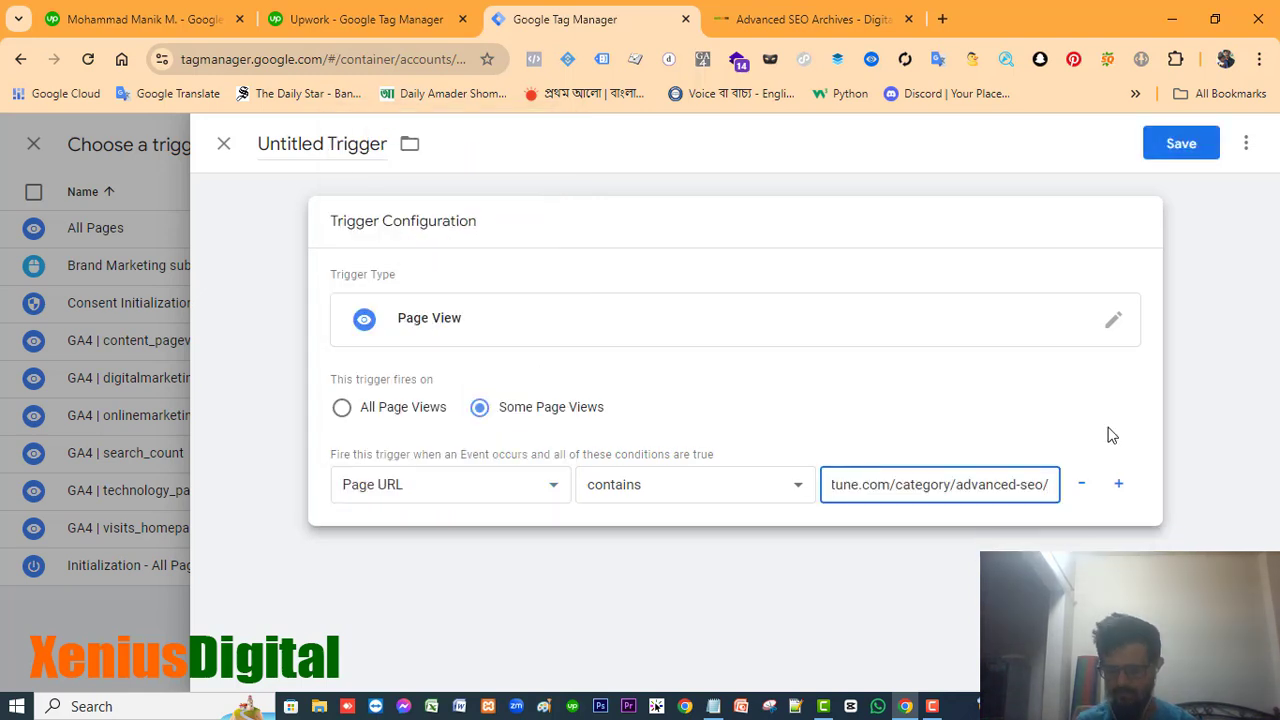
key("Home")
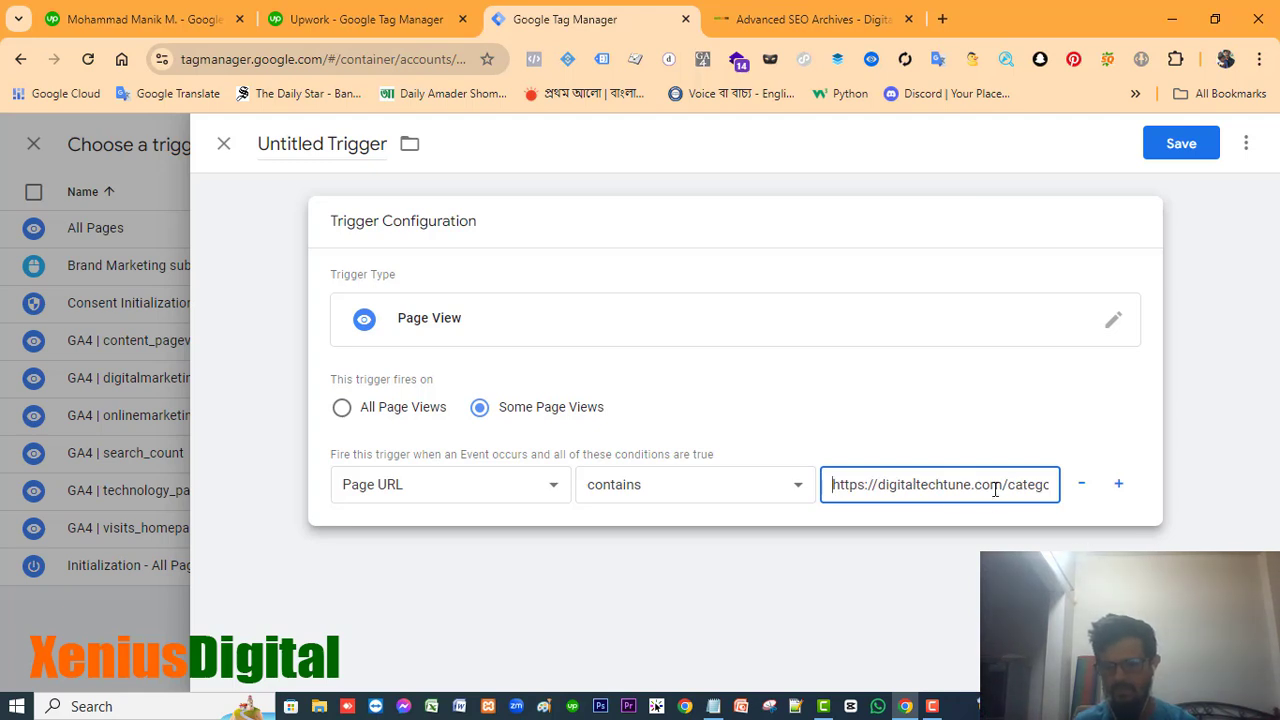
key("End")
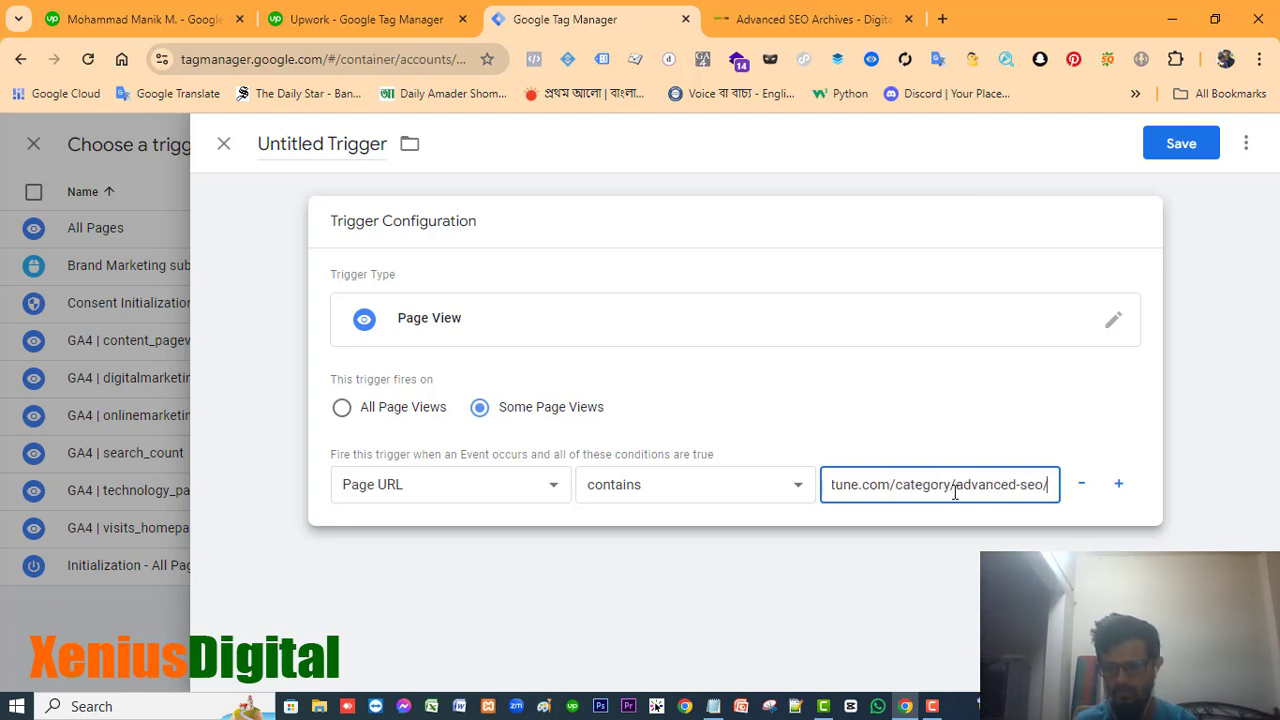
key("Home")
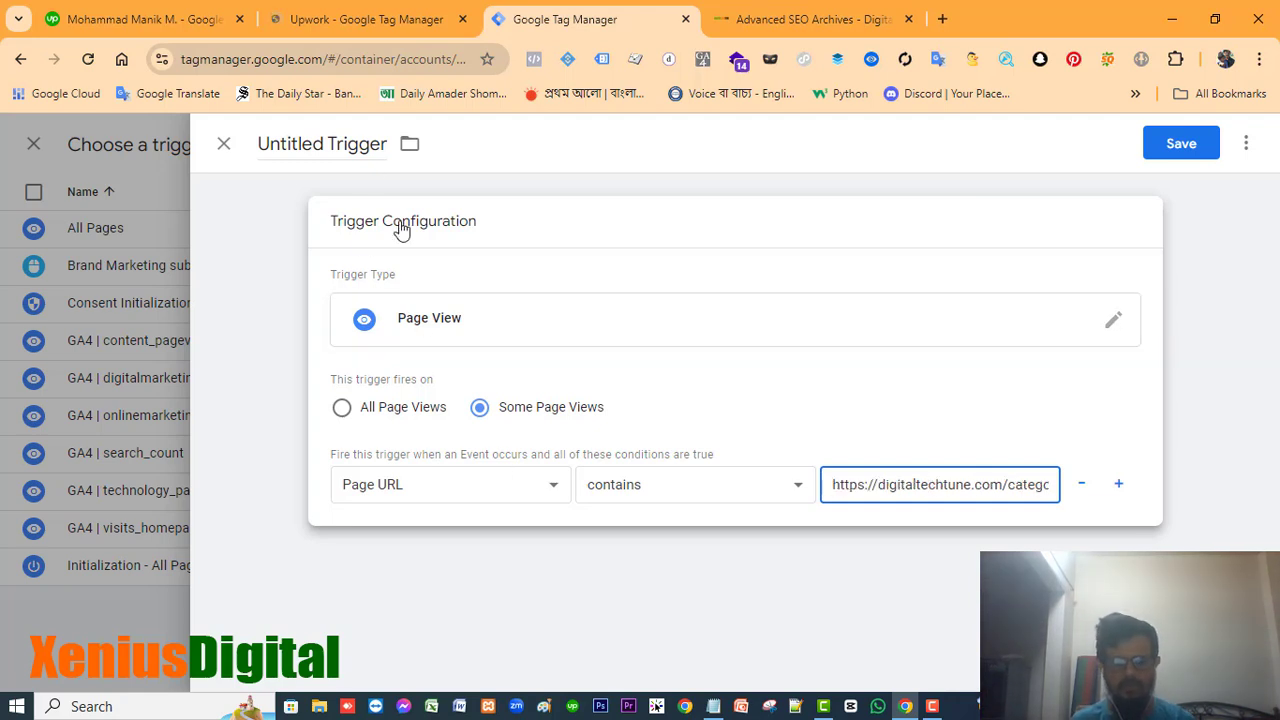
Step: Name the trigger "advanced_seo submenu page view trigger" and save it to the tag
left_click(326, 153)
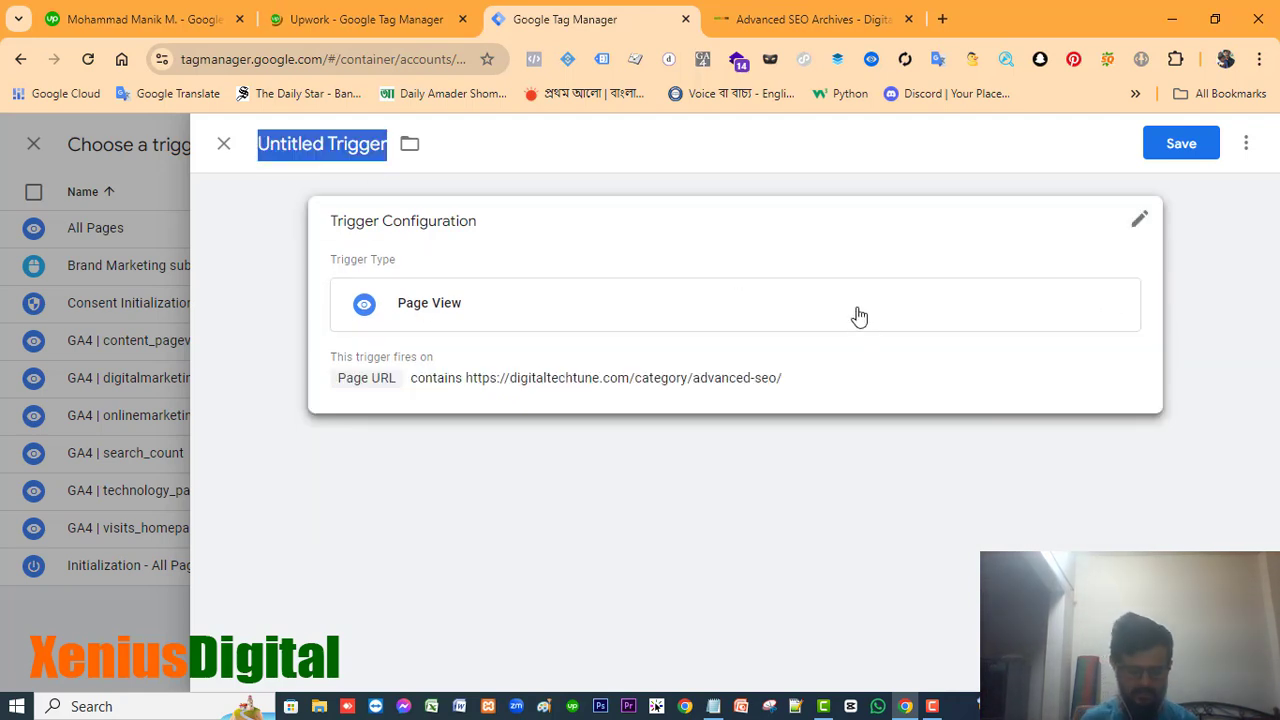
type("advance")
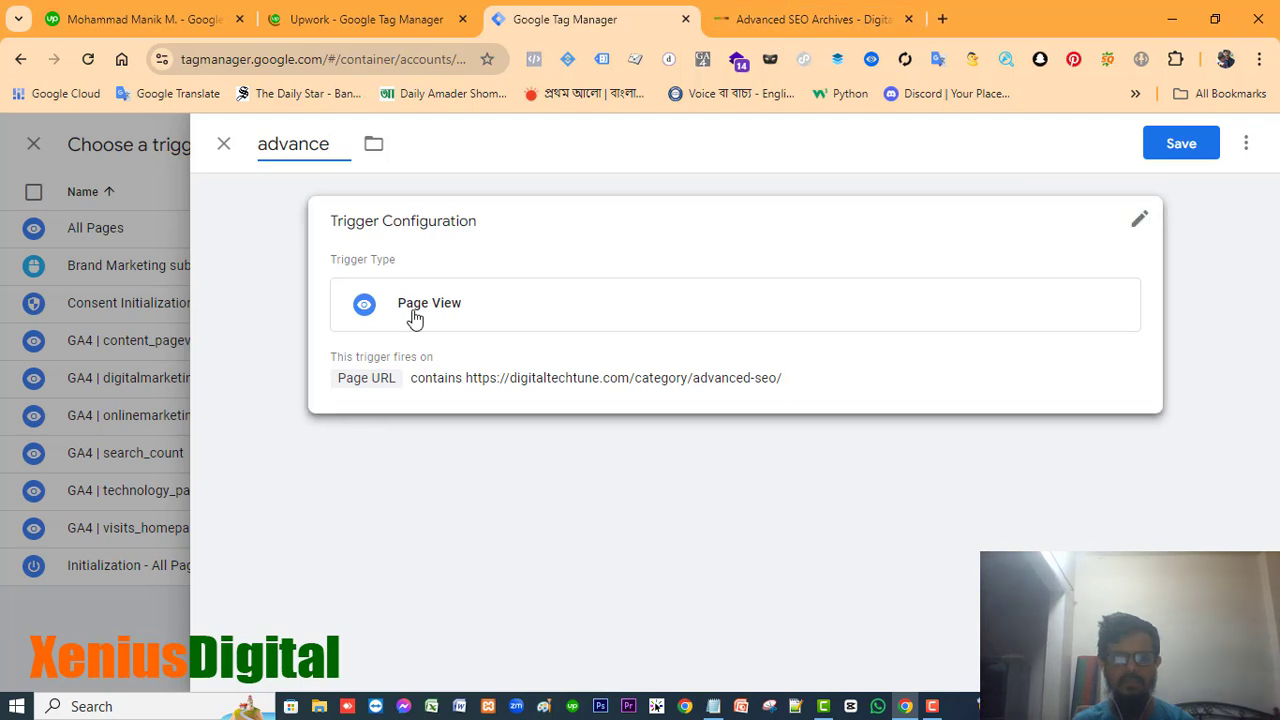
type("d")
type("_s")
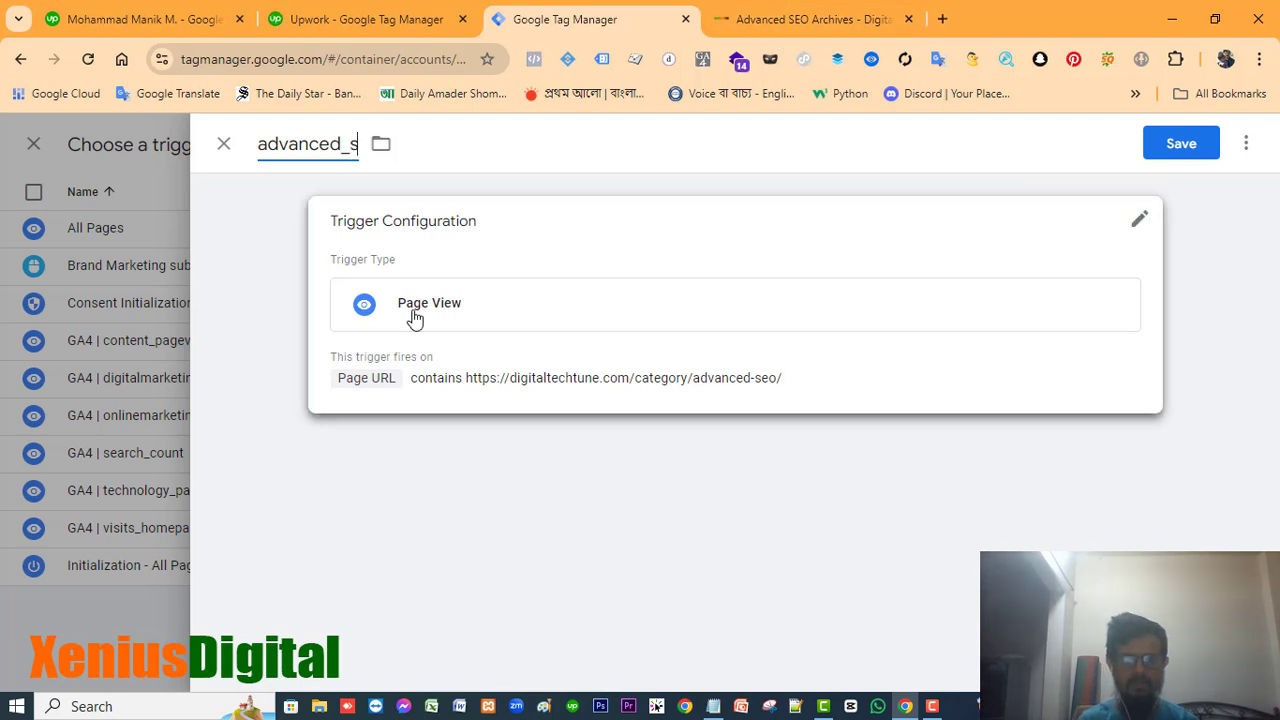
type("eo submenu")
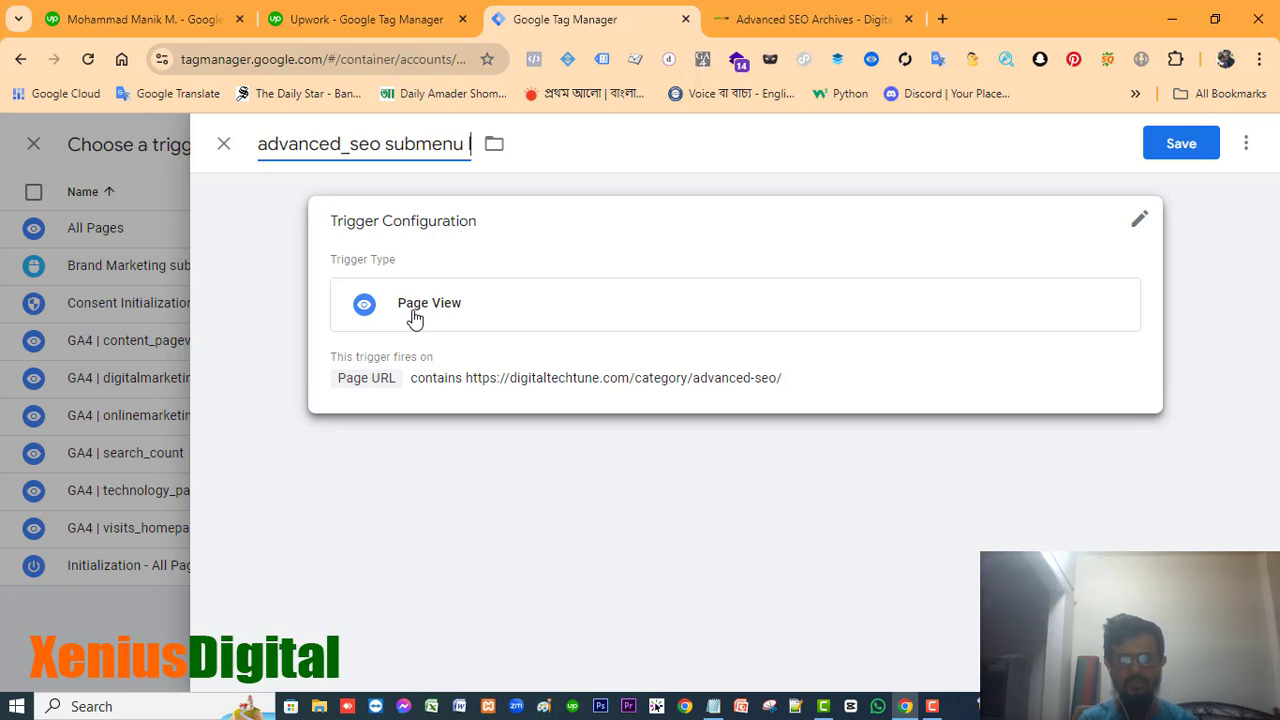
type(" pae")
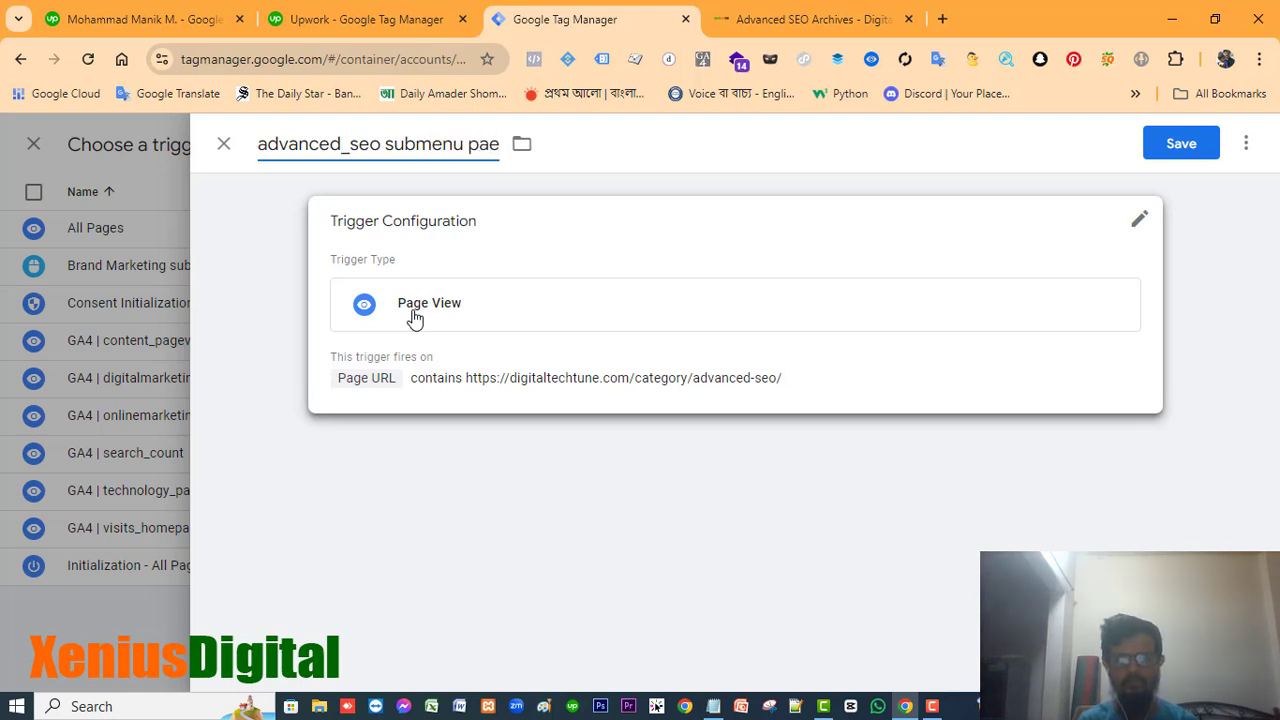
key("BackSpace")
type("ge view")
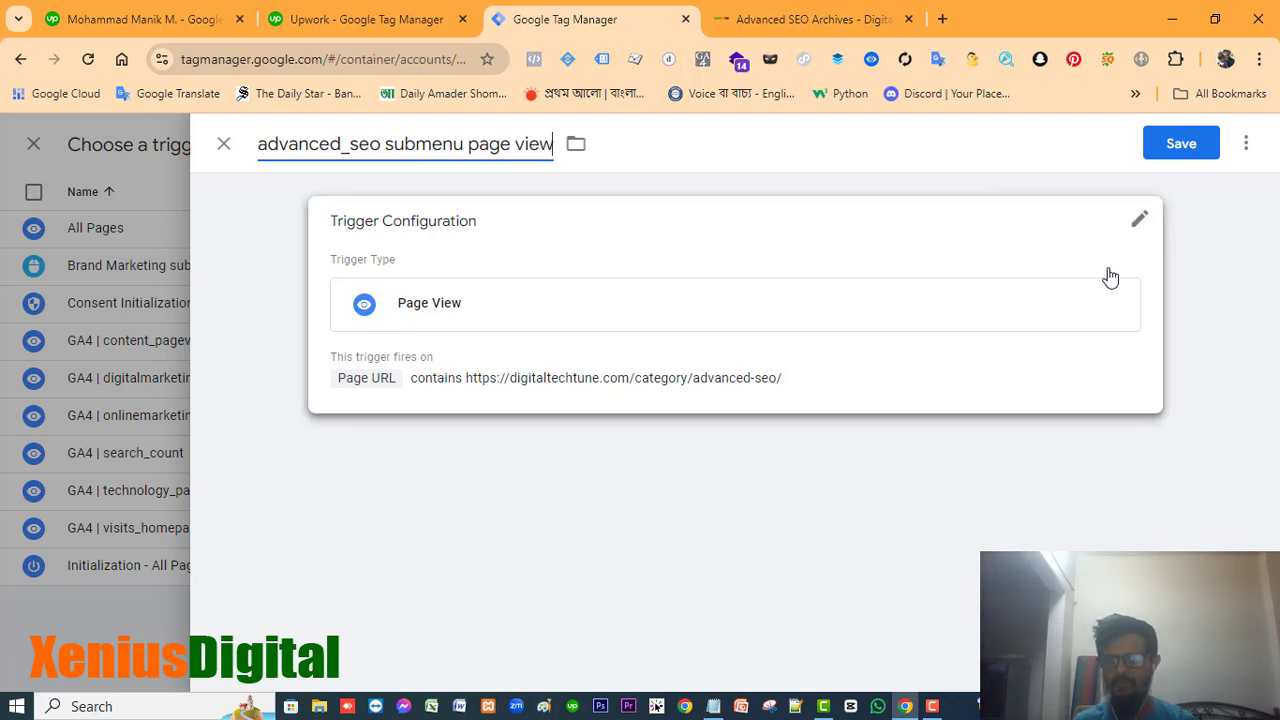
type(" trigger")
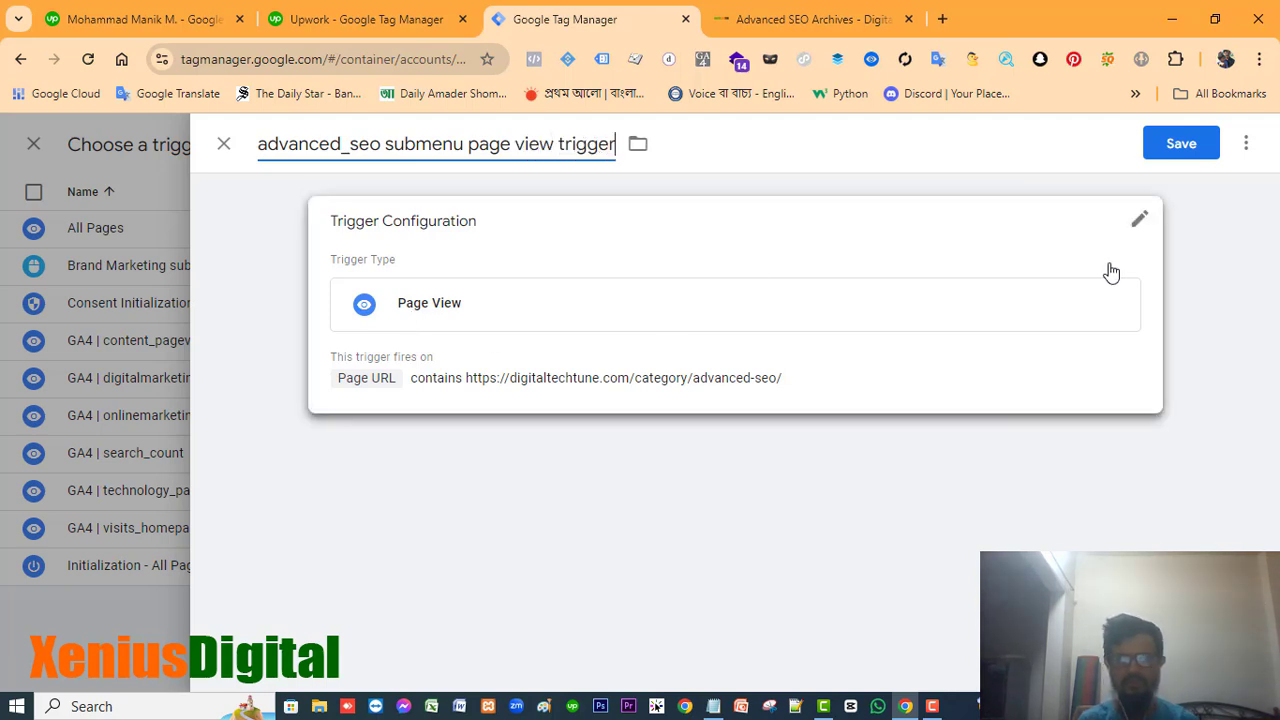
left_click(1180, 145)
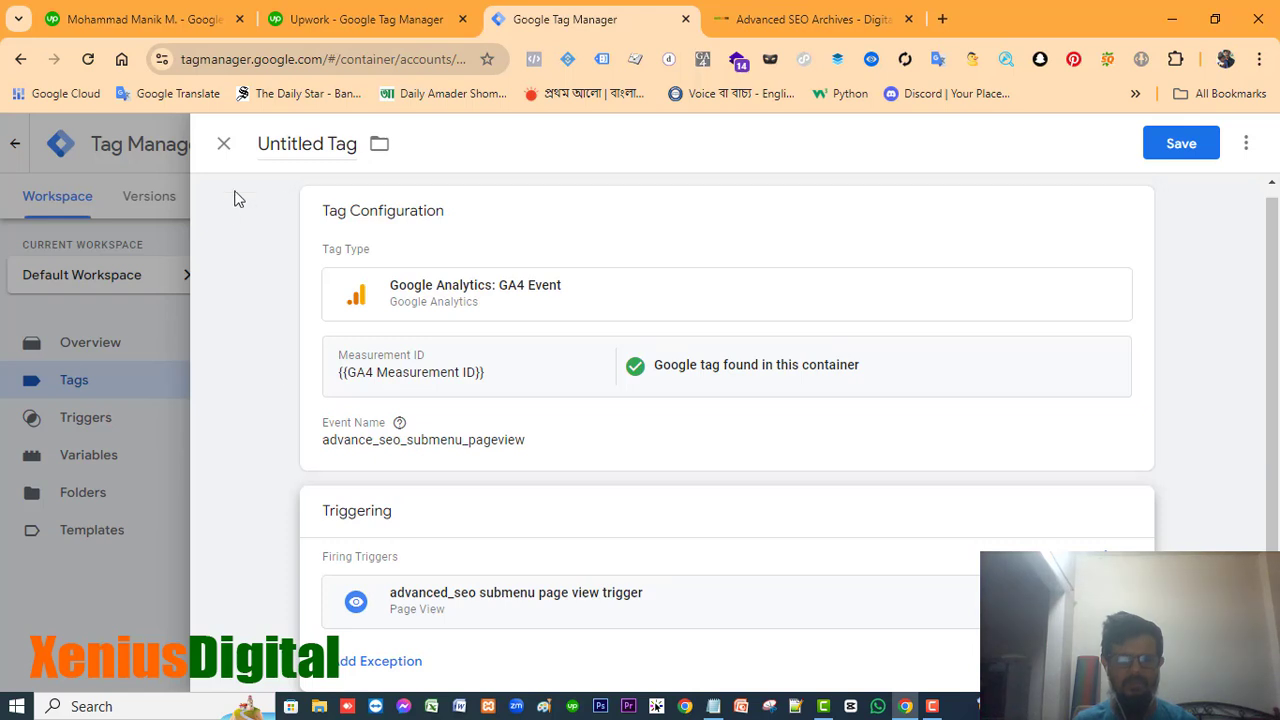
Step: Name the untitled tag "advanced seo submenu page vew tag"
left_click(298, 145)
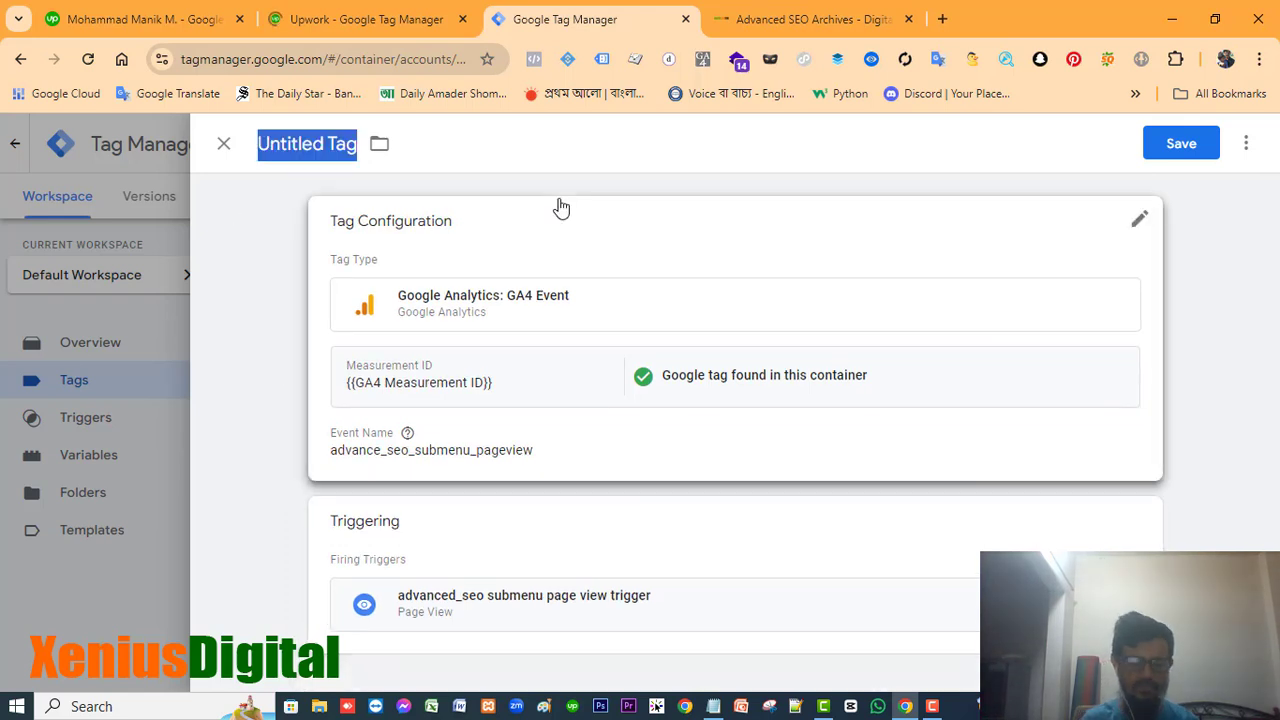
type("ad")
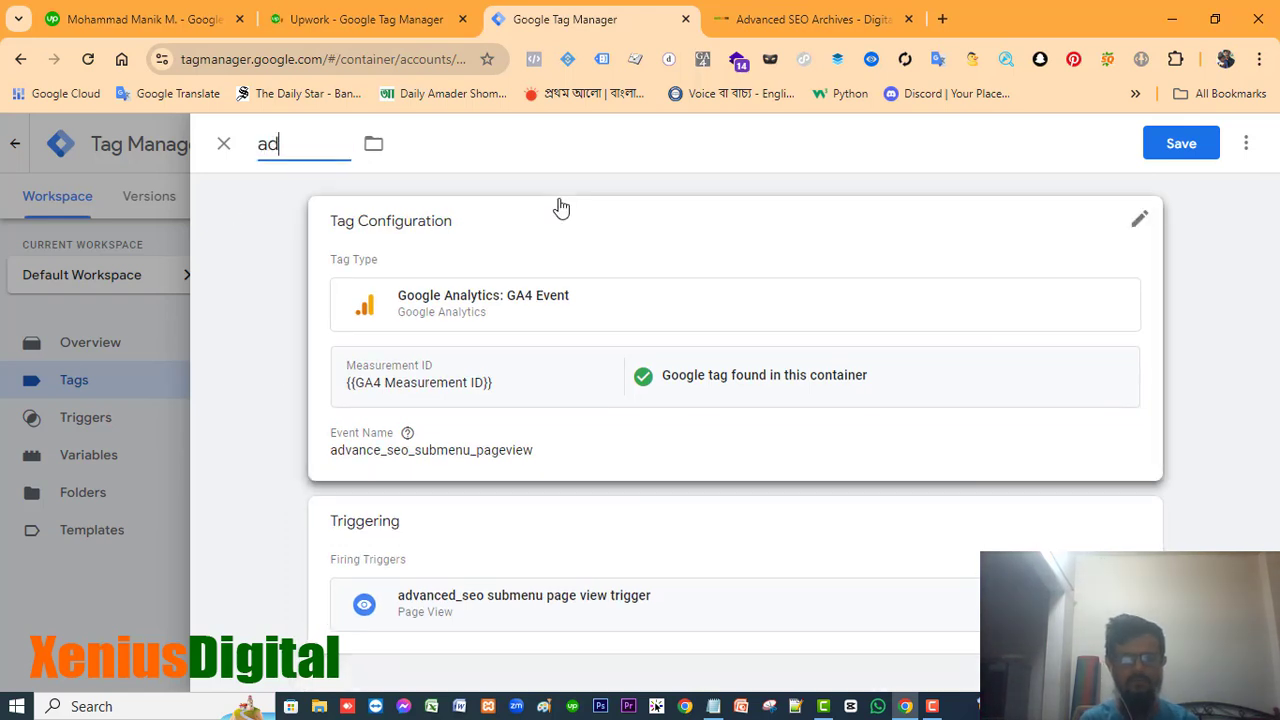
type("vanced")
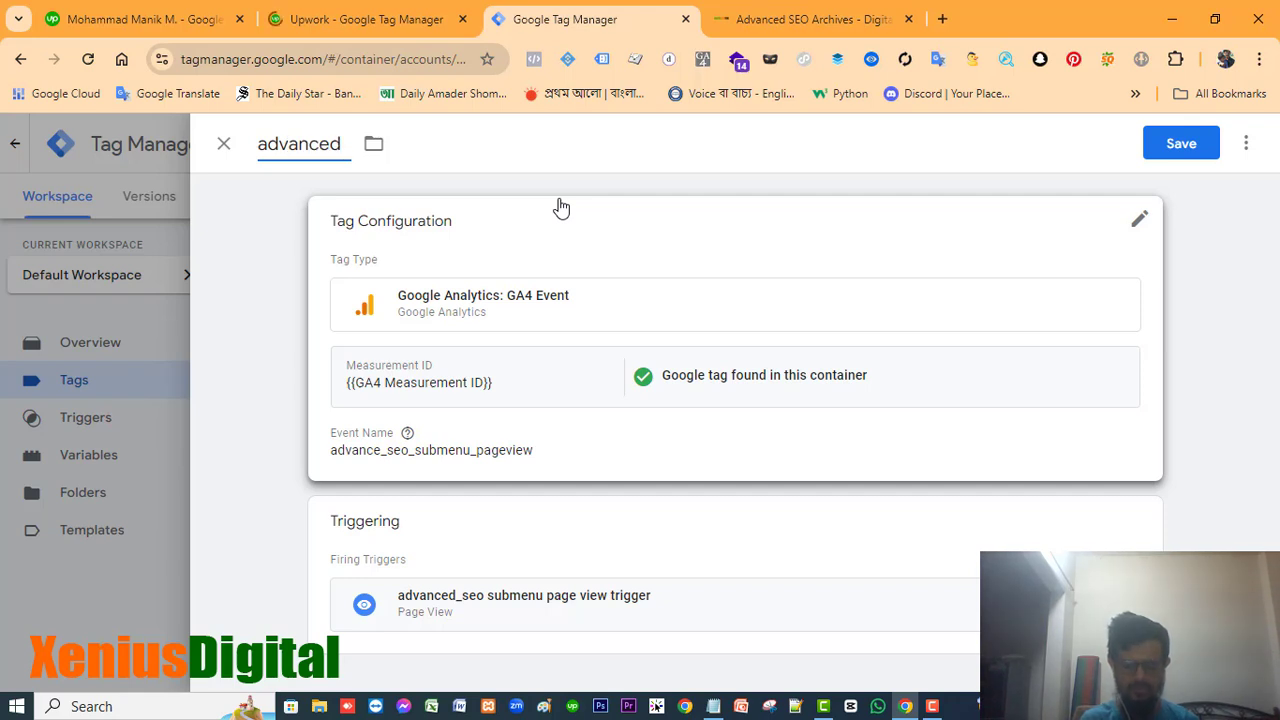
type("-")
key("BackSpace")
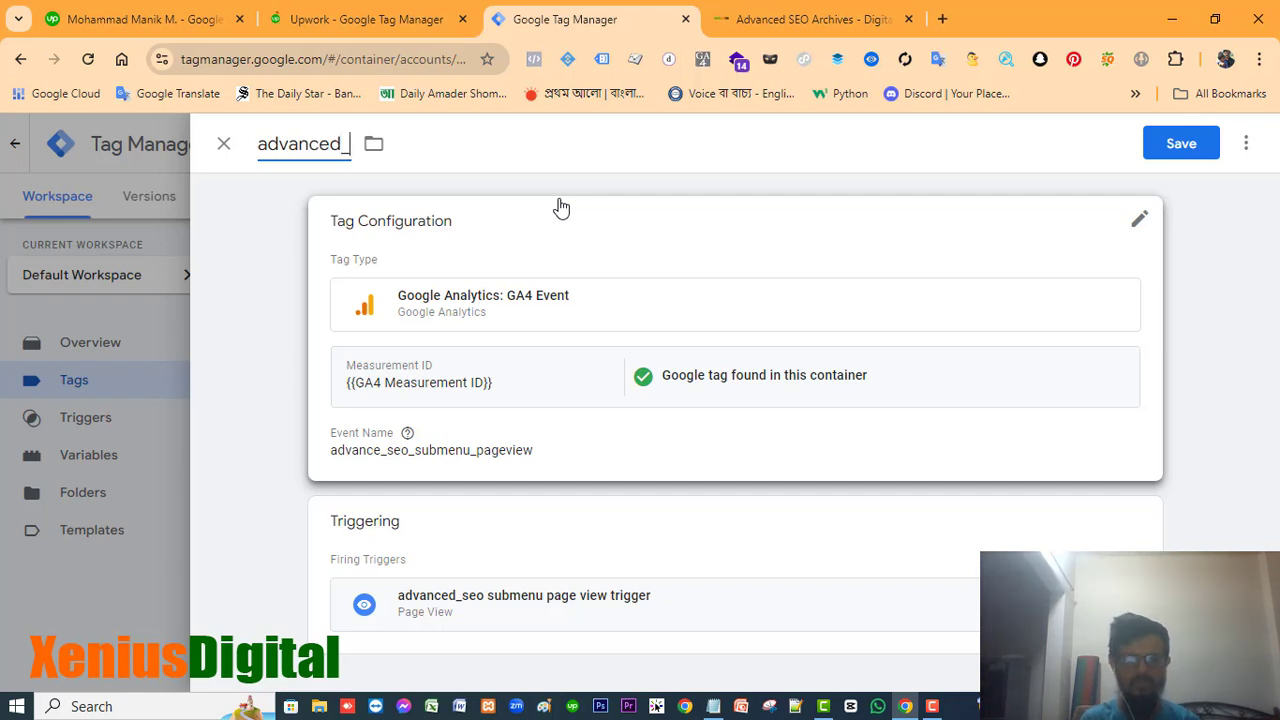
type("seo")
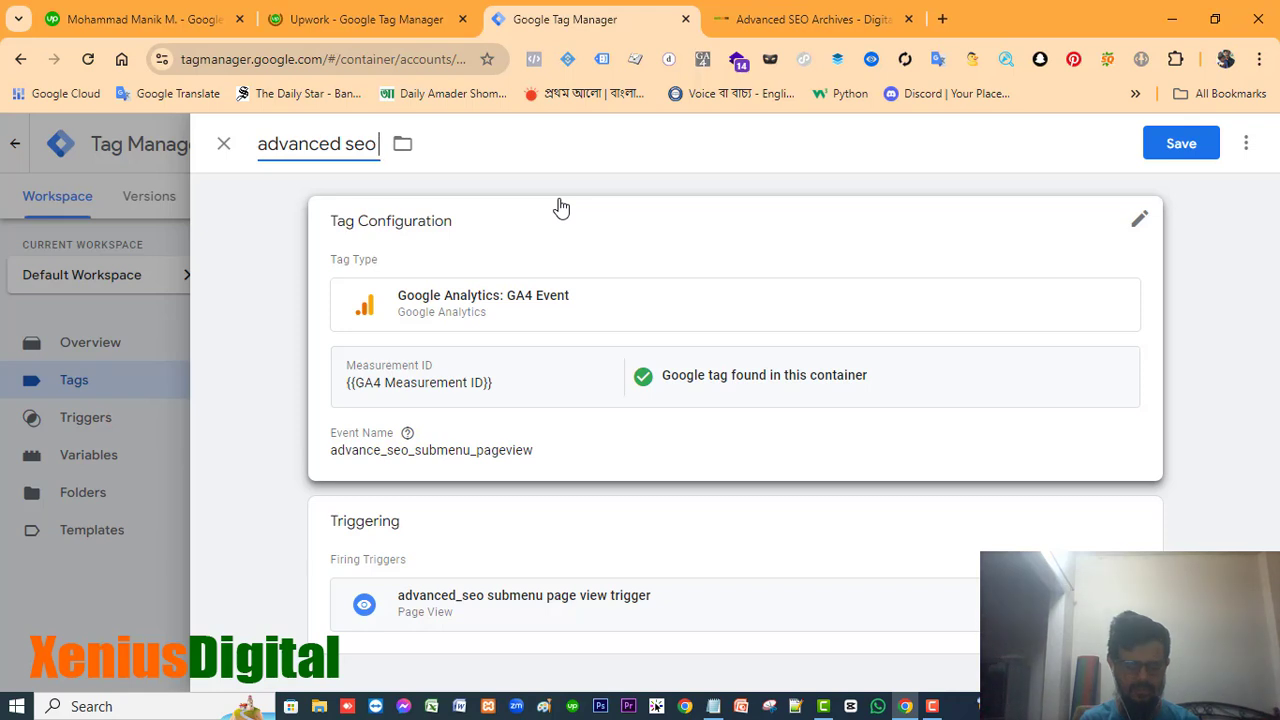
type(" submenu ")
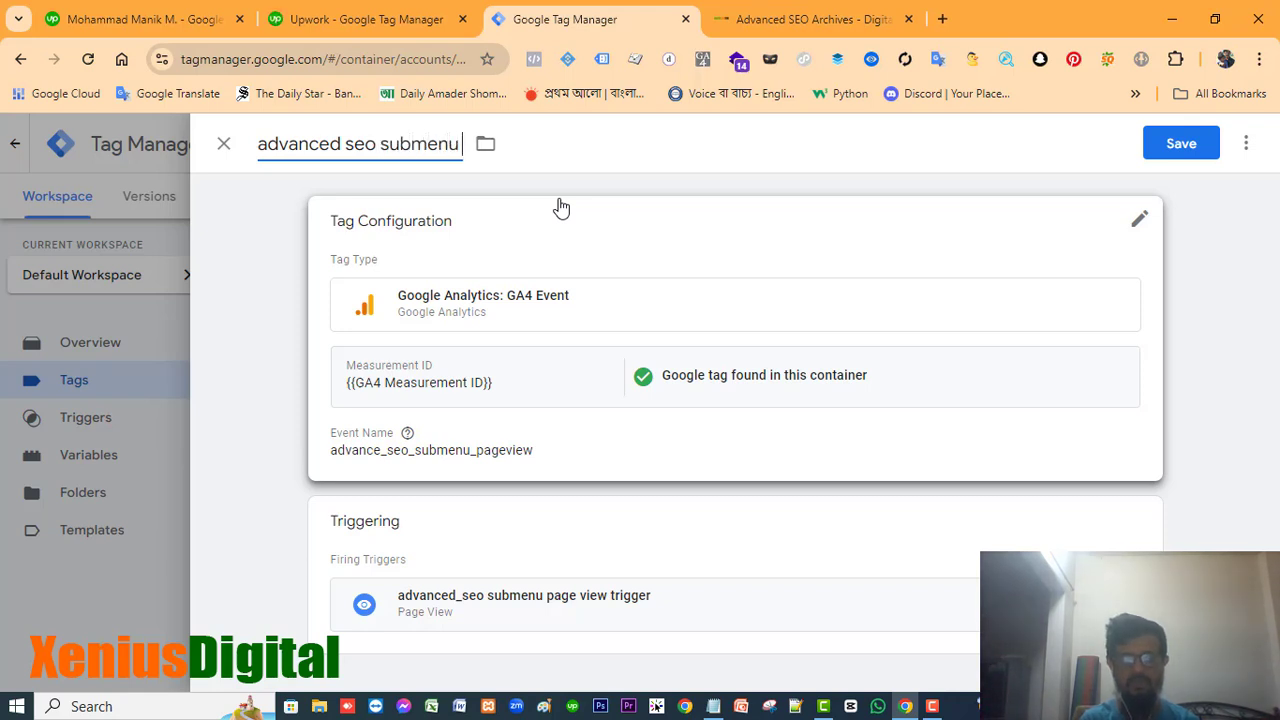
type("pag")
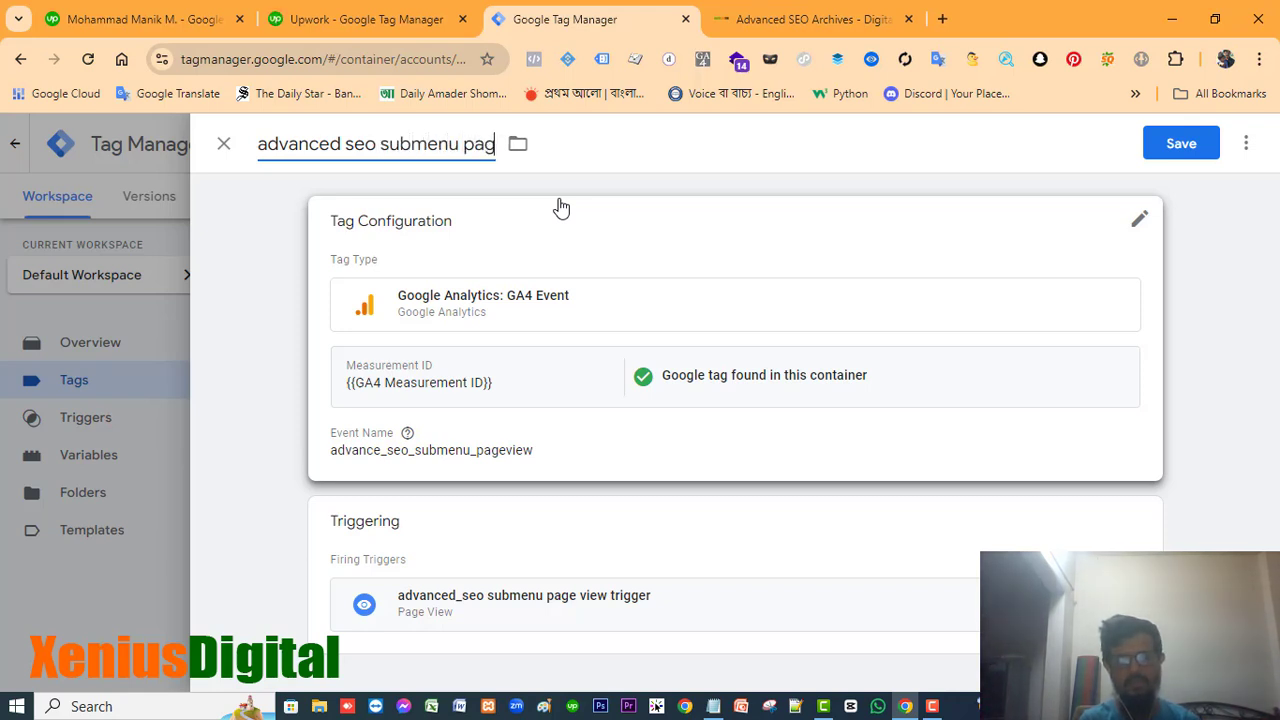
type("e vew tag")
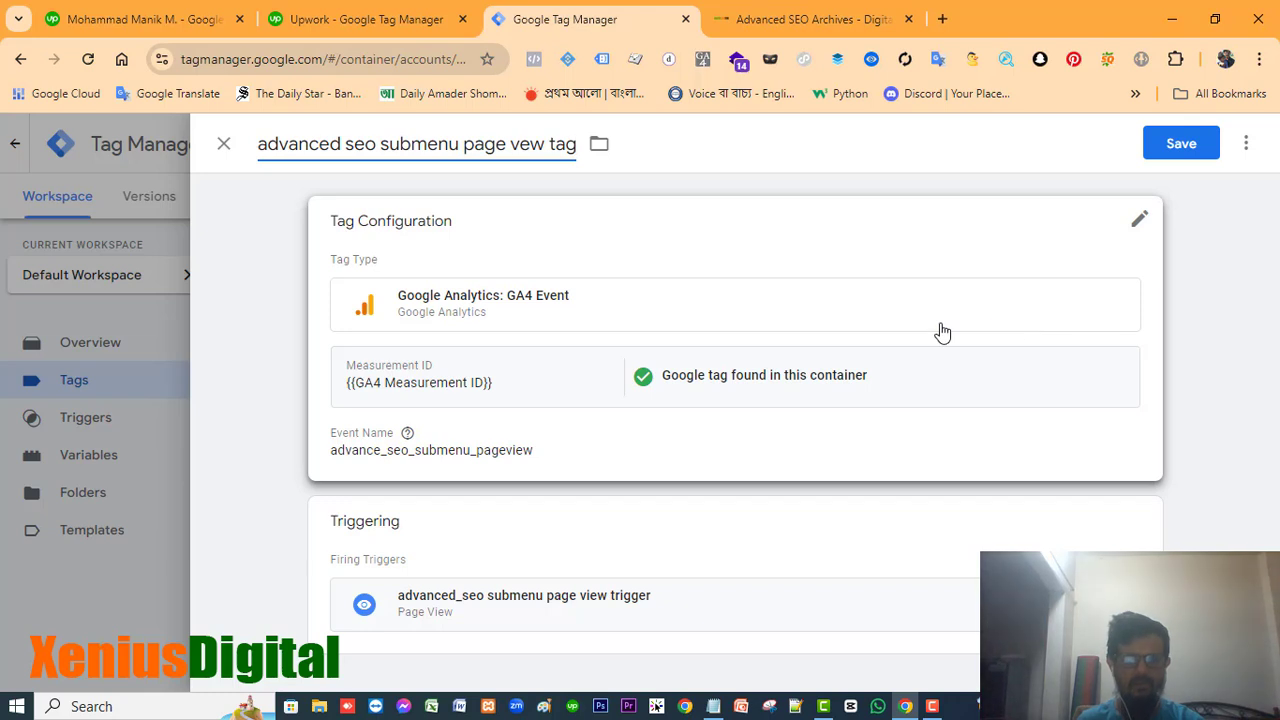
Step: Add an event parameter named advanced_seo_url to the tag's configuration
left_click(1011, 391)
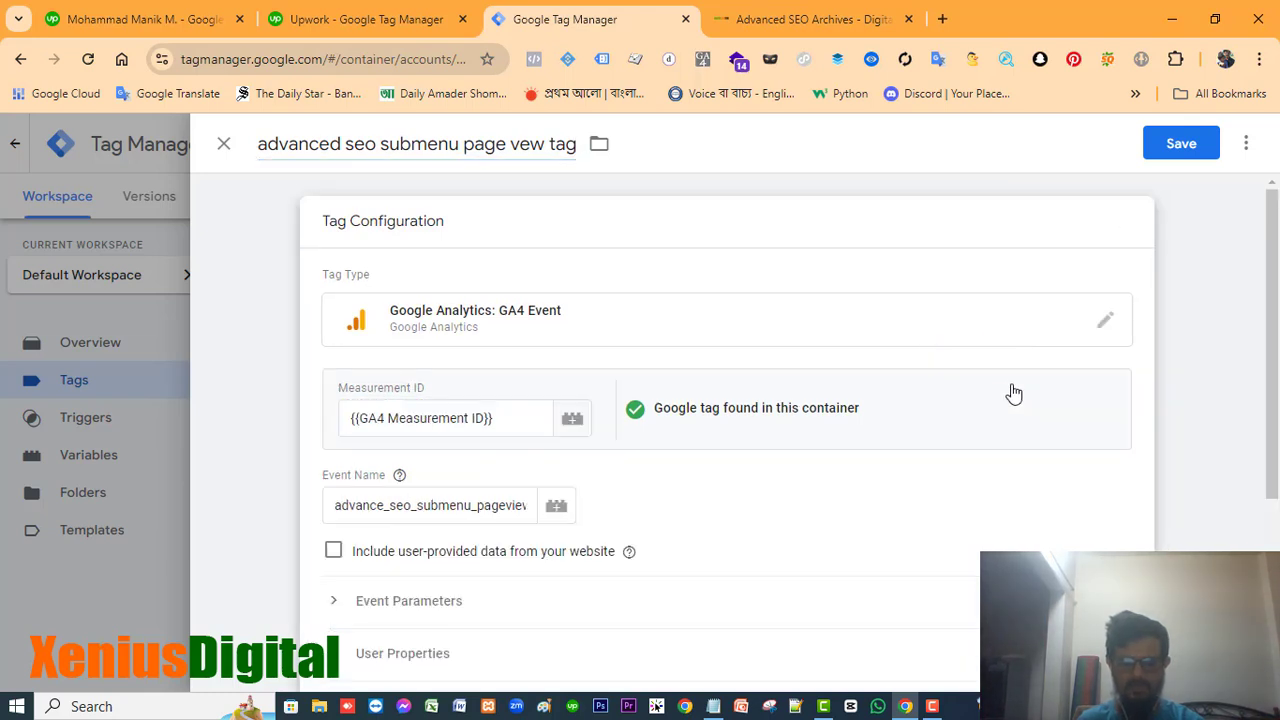
scroll(583, 420, "down", 3)
left_click(368, 320)
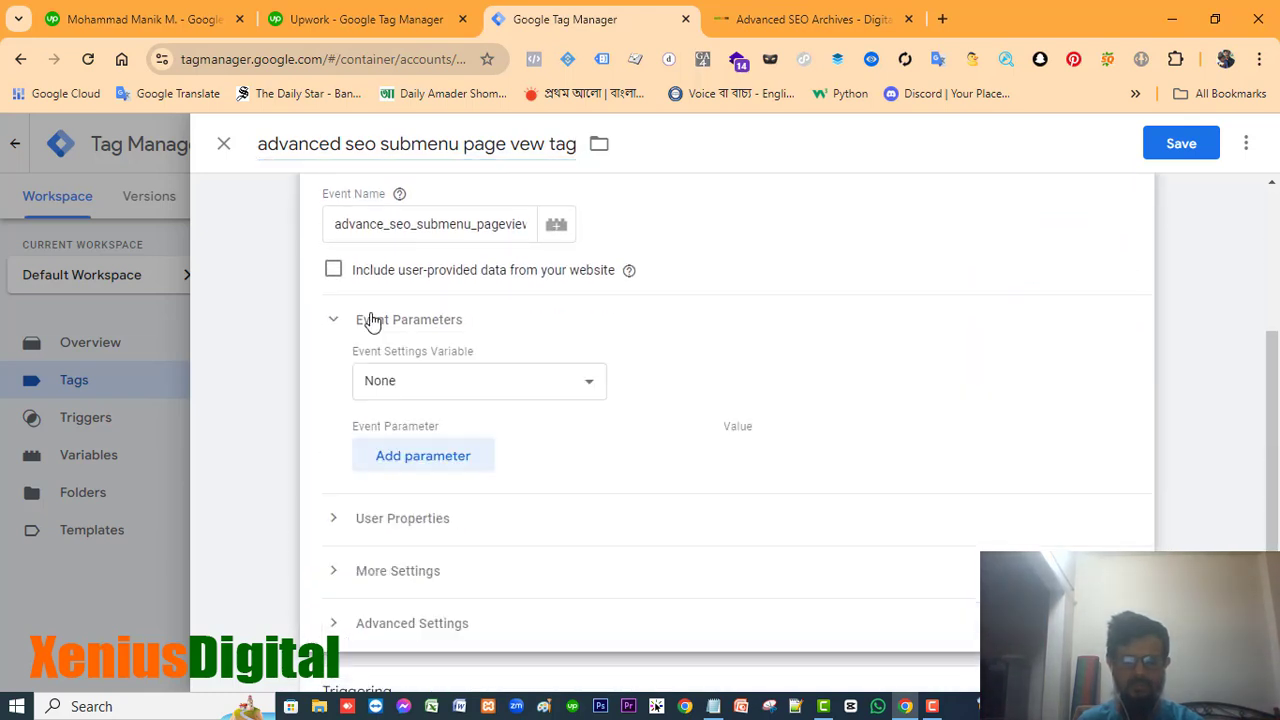
left_click(428, 455)
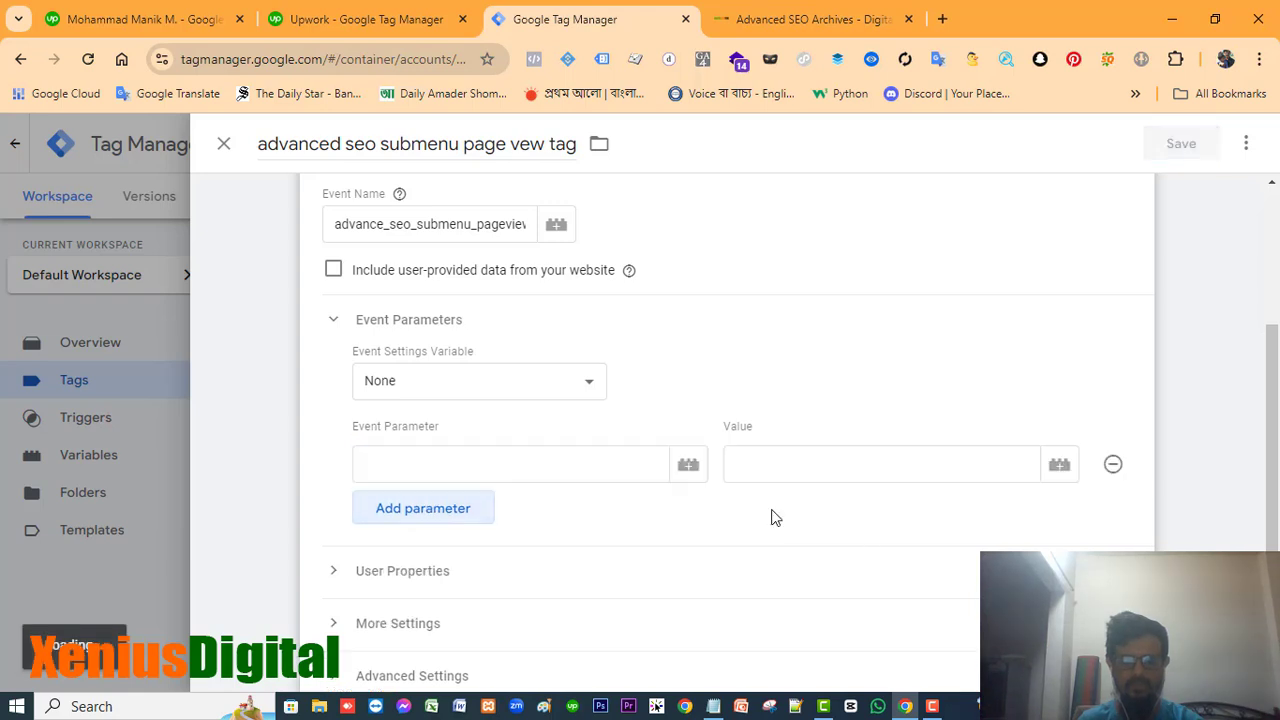
left_click(557, 464)
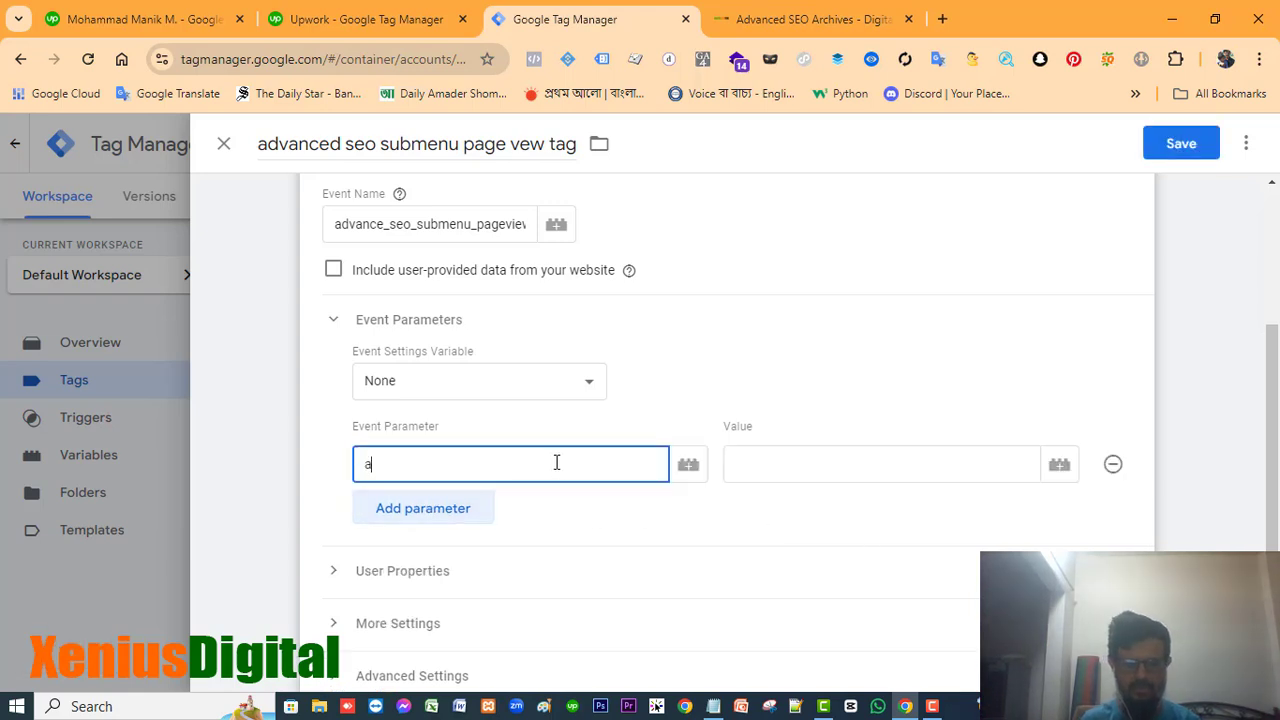
type("advance")
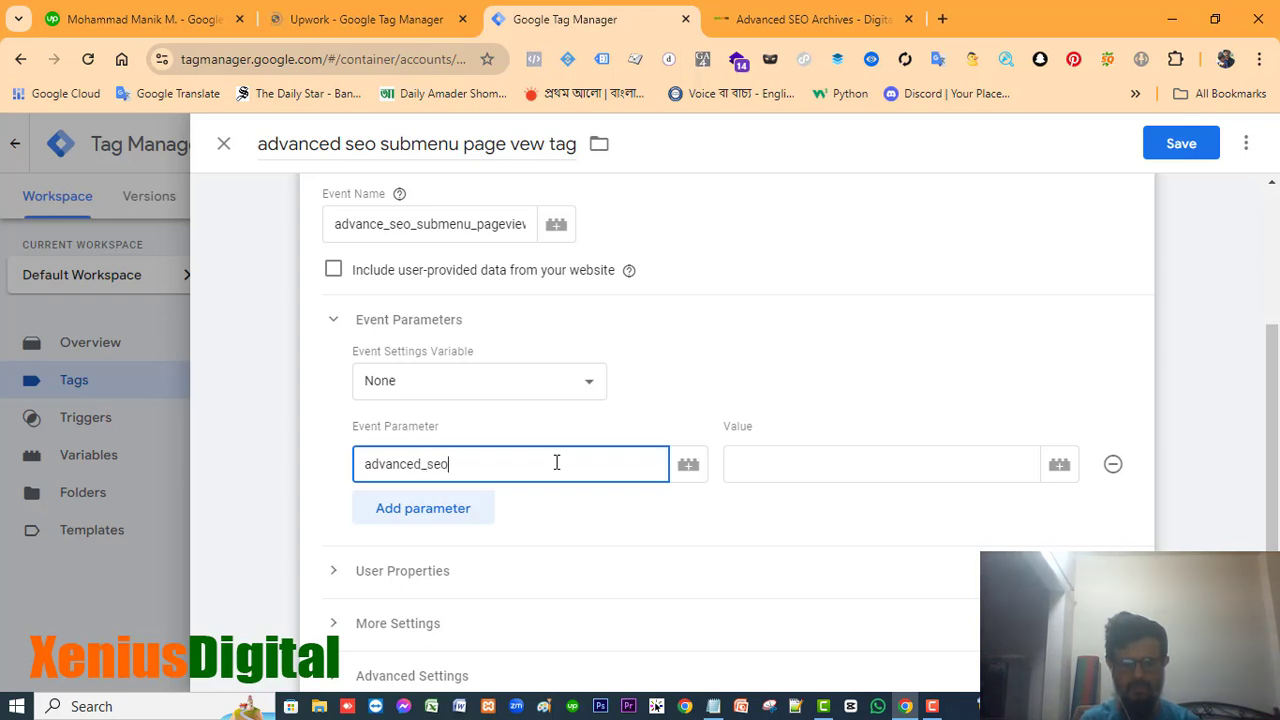
type("d_seo")
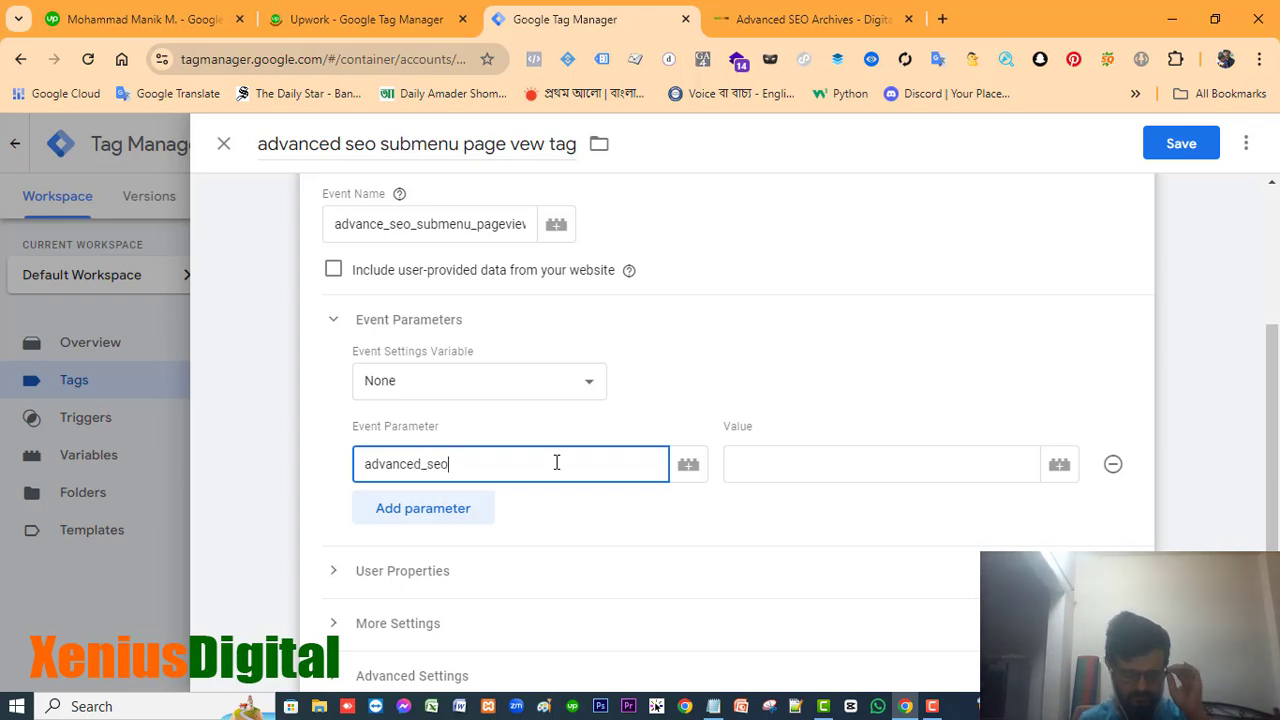
type("_url")
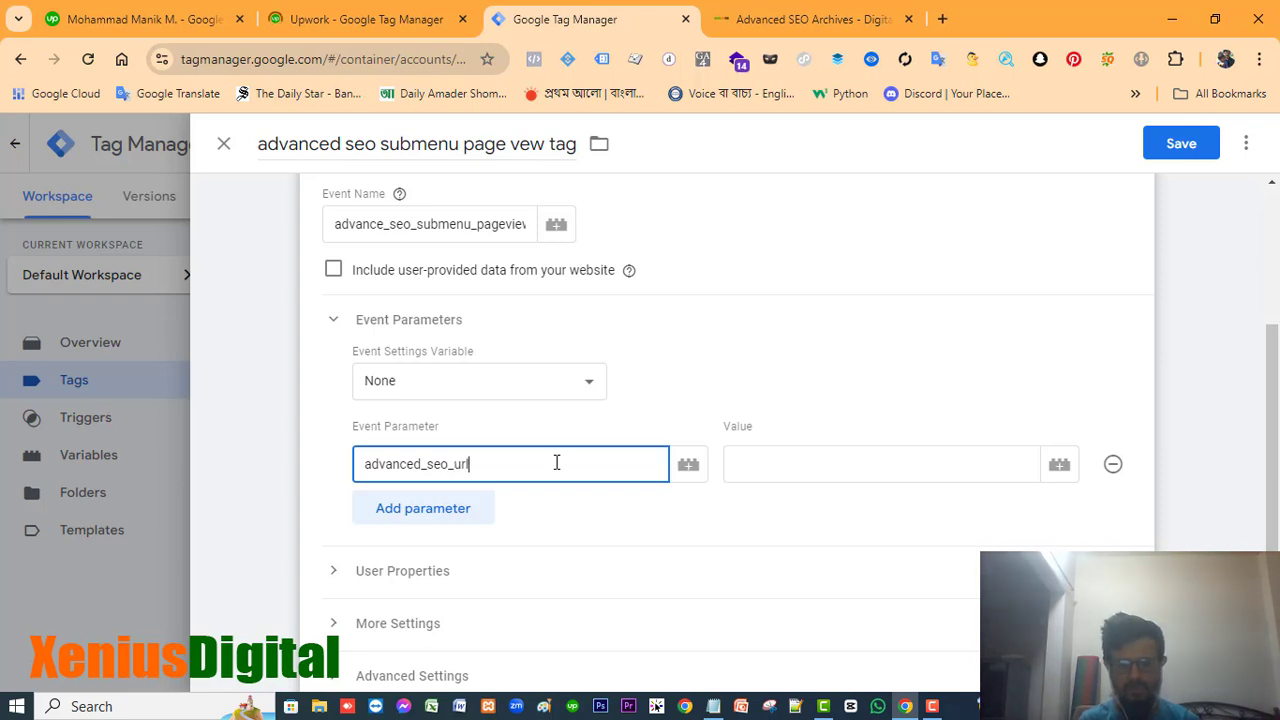
Step: Set the value of the advanced_seo_url parameter to the built-in Page URL variable
left_click(770, 476)
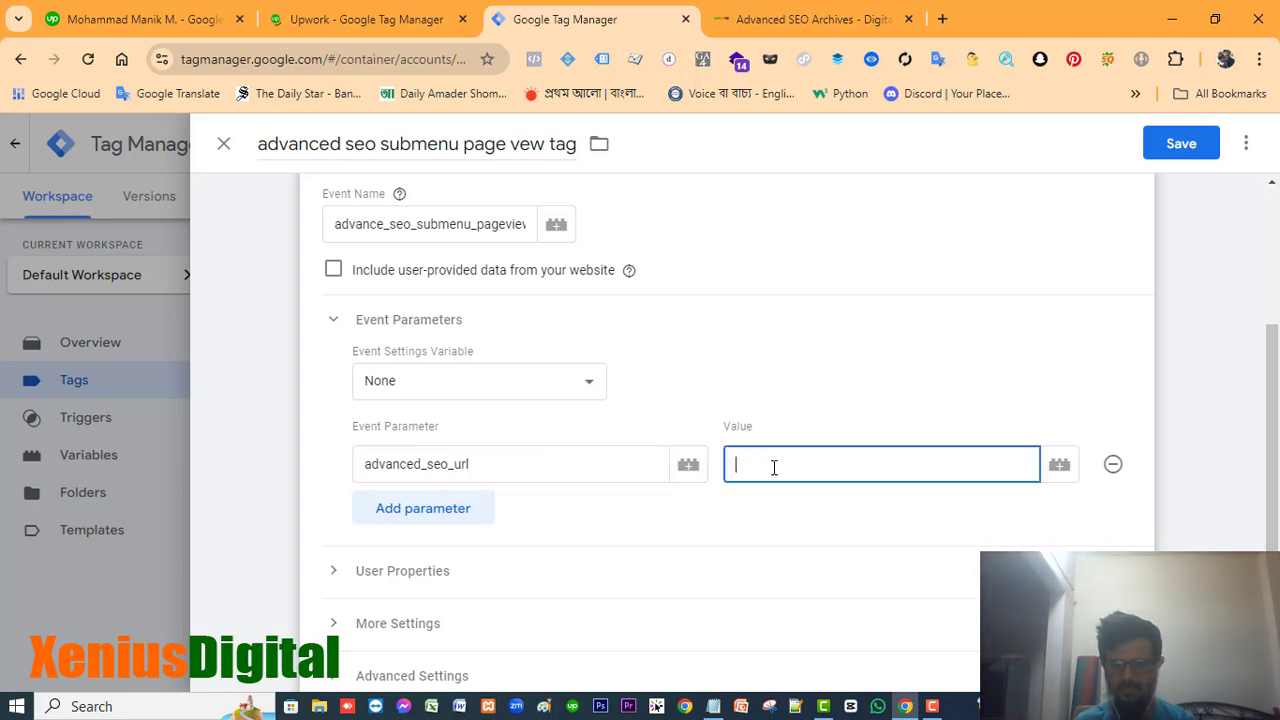
left_click(1058, 467)
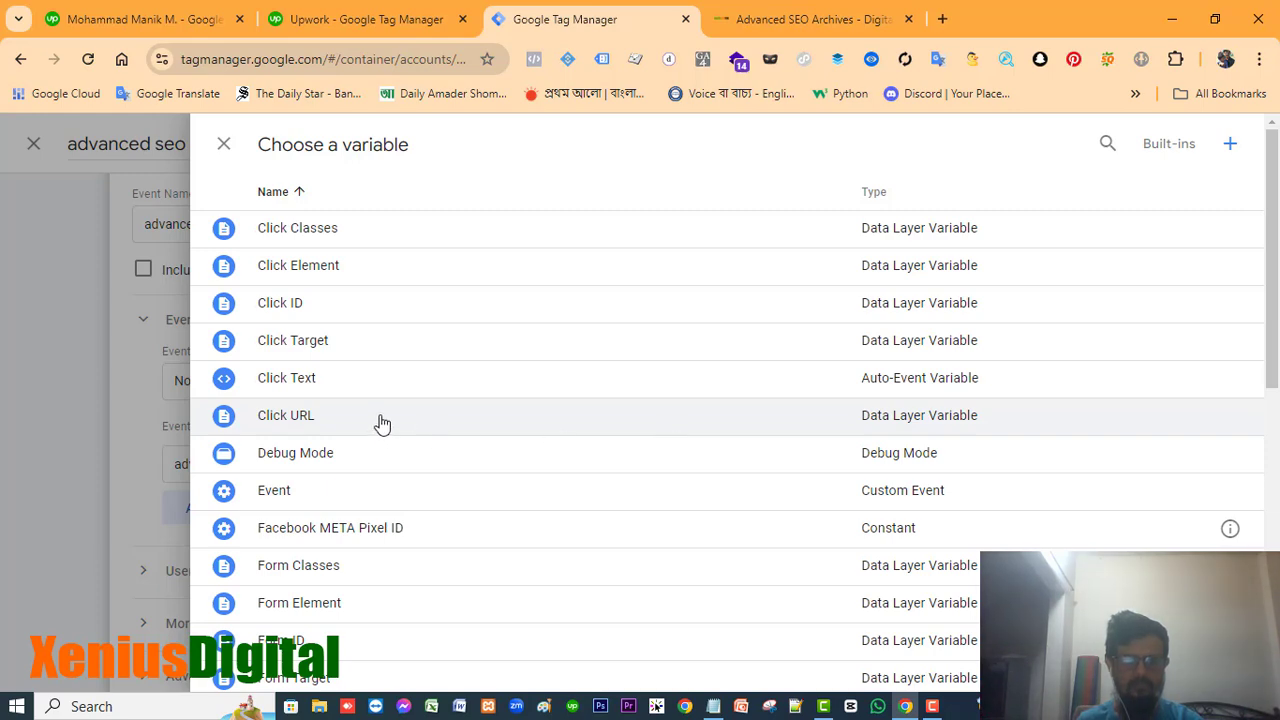
scroll(1112, 408, "down", 6)
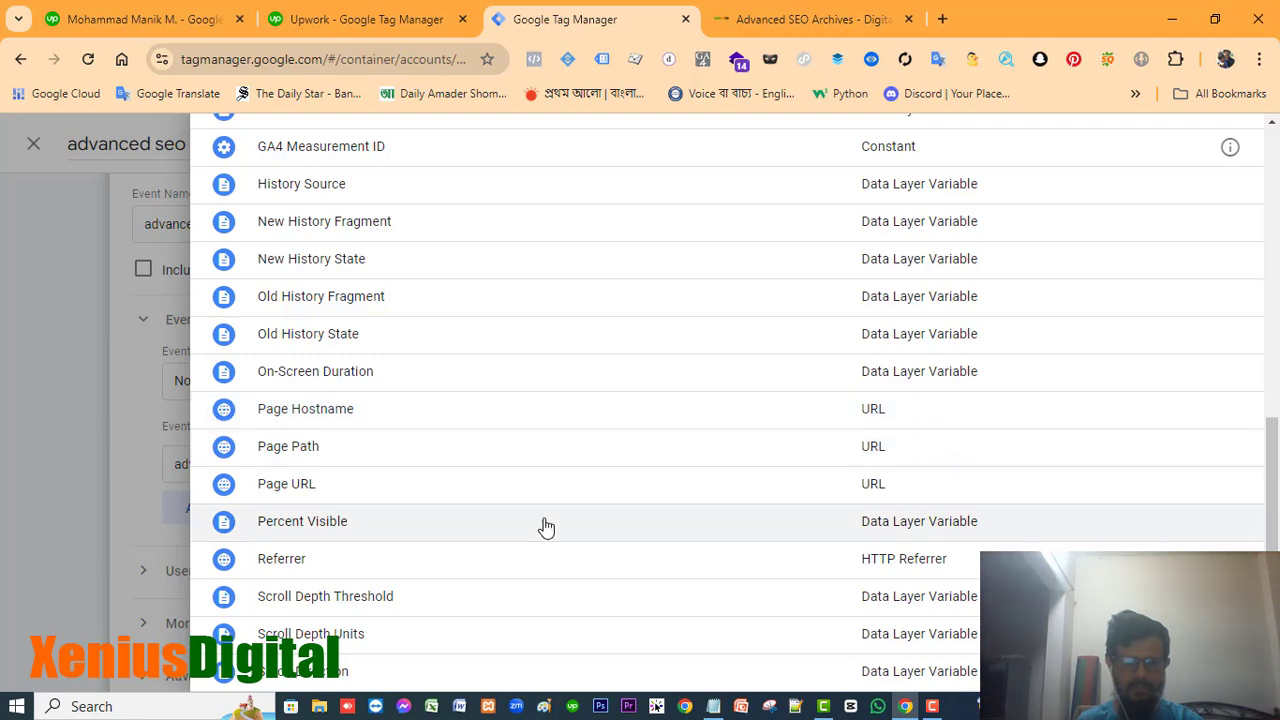
left_click(337, 485)
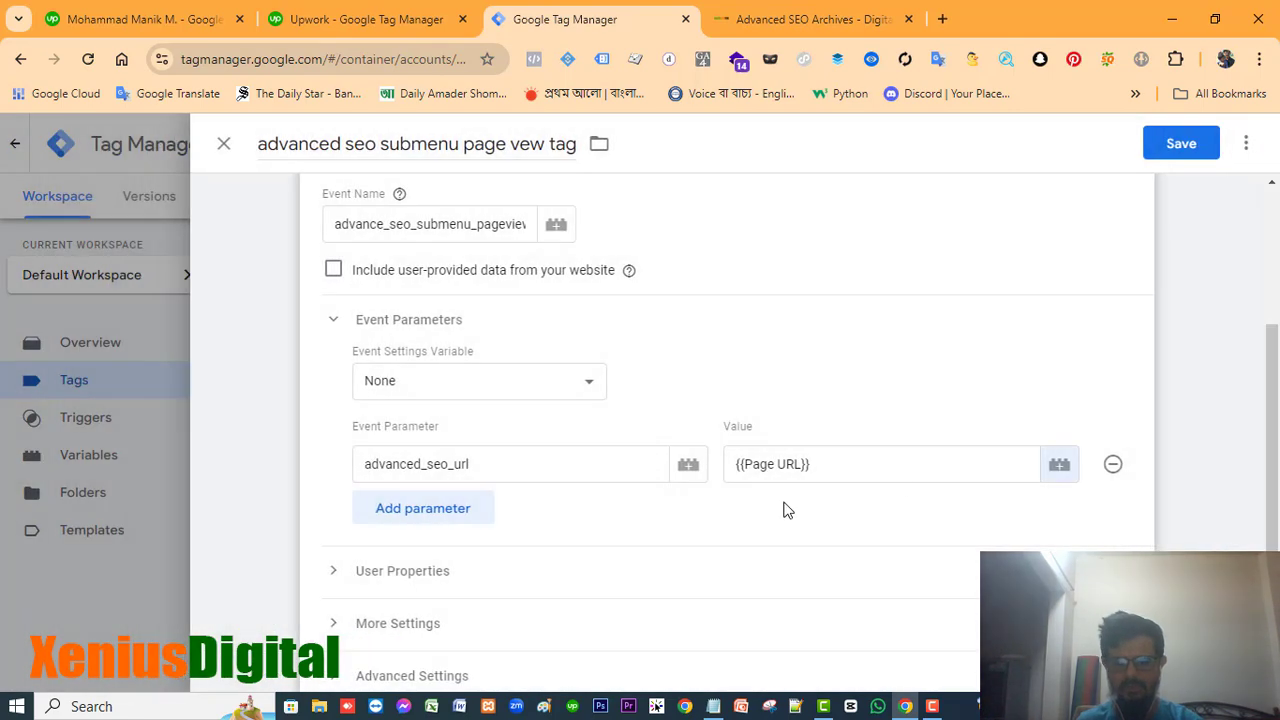
Step: Correct the tag's event name to advanced_seo_submenu_pageview and save the tag
scroll(780, 509, "down", 2)
scroll(789, 503, "up", 5)
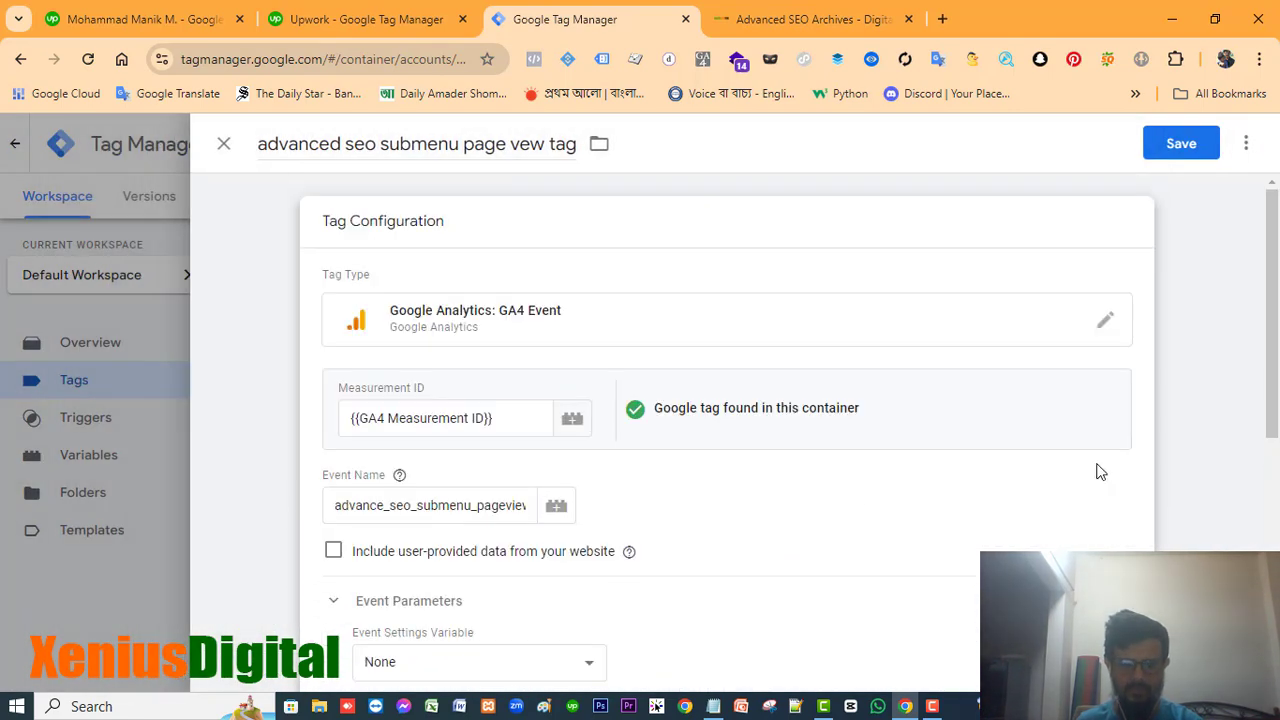
scroll(1100, 471, "down", 1)
left_click(378, 410)
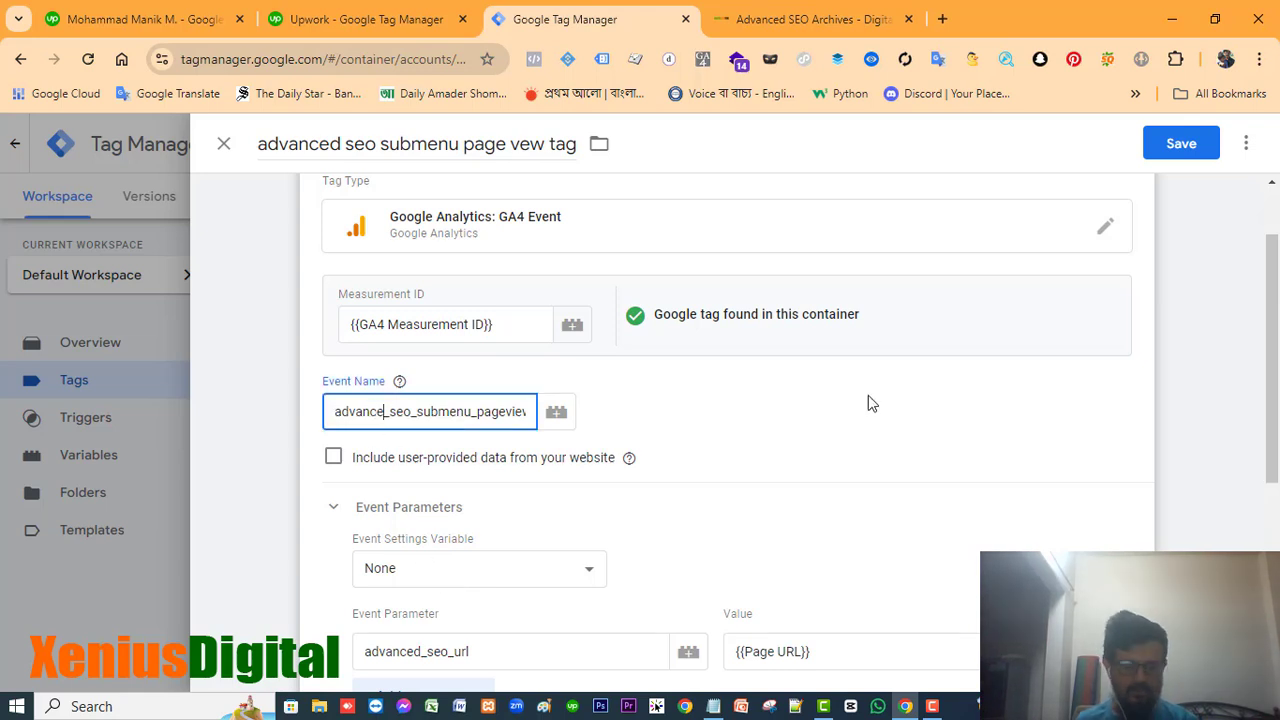
type("d")
scroll(850, 400, "up", 1)
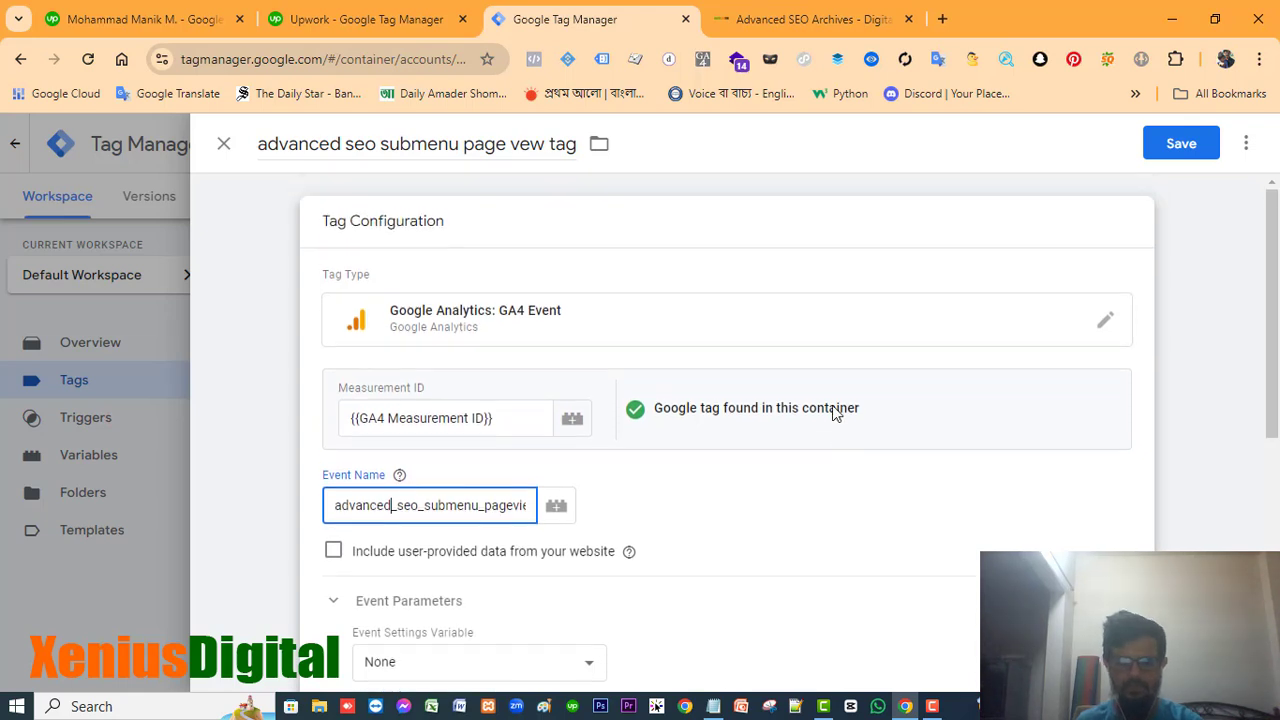
left_click(1181, 143)
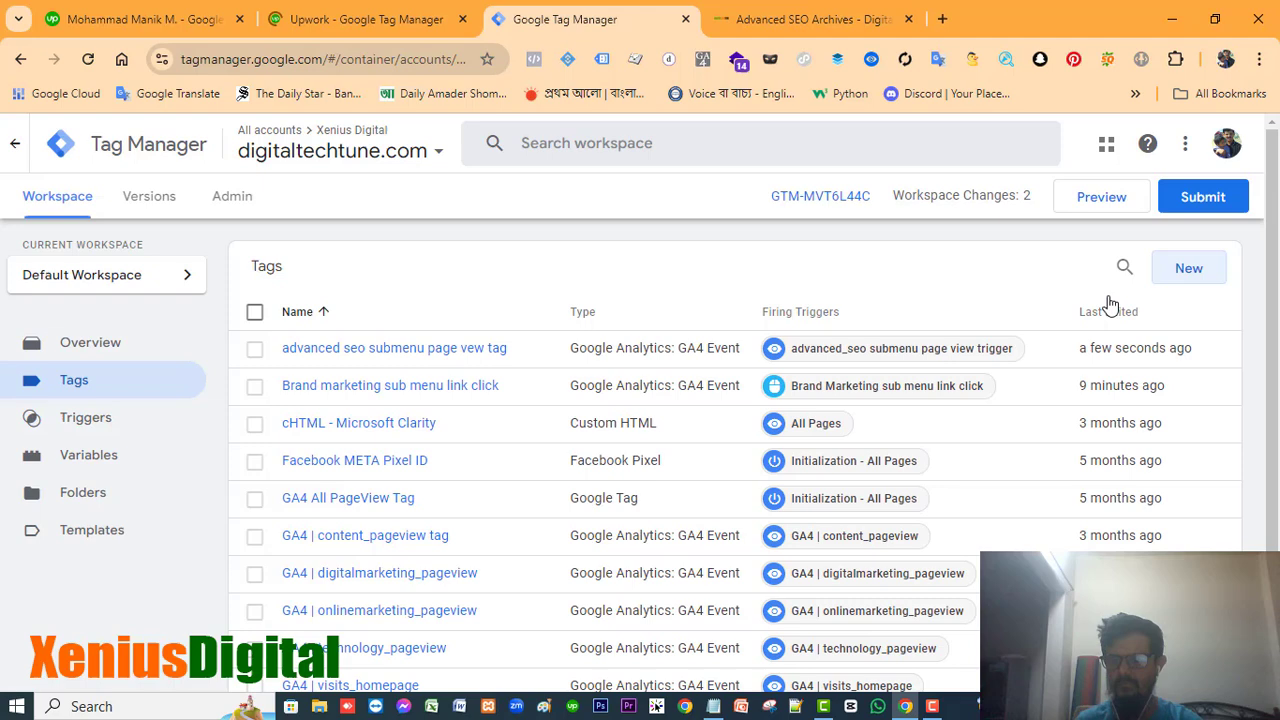
Step: Submit and publish the workspace changes live without a version name or description, and close the published version's summary
left_click(1200, 198)
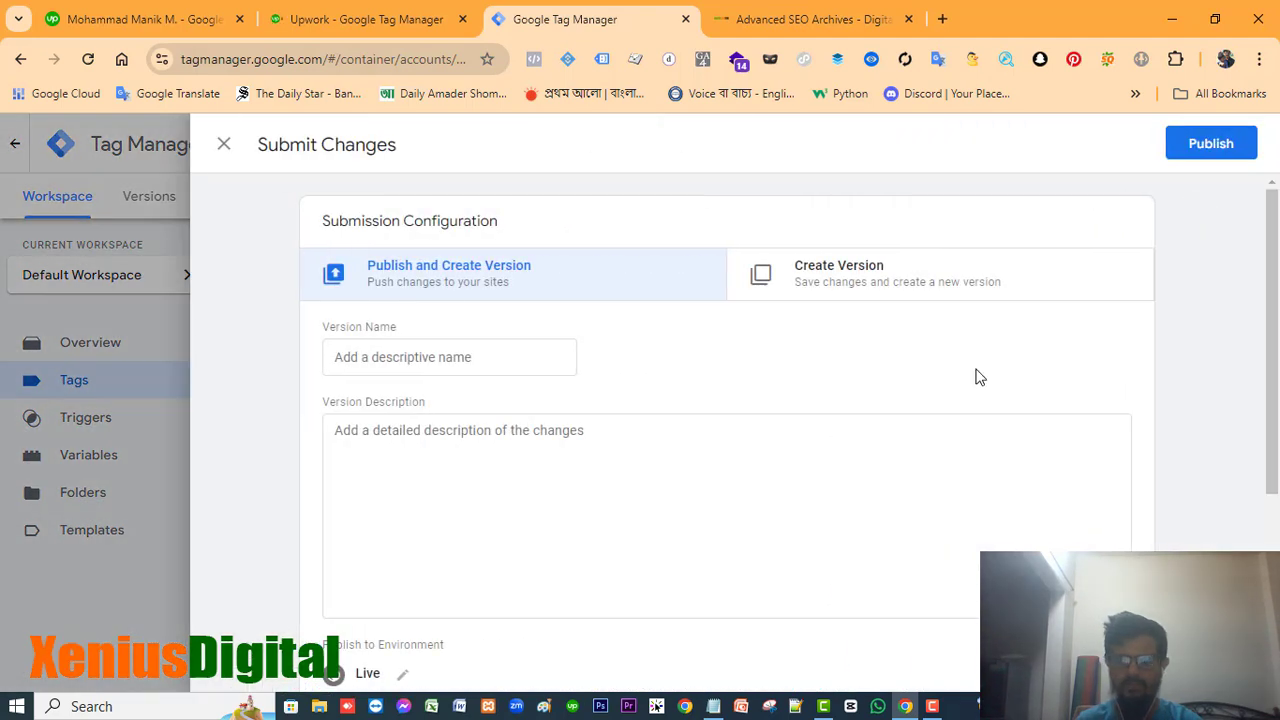
left_click(1201, 152)
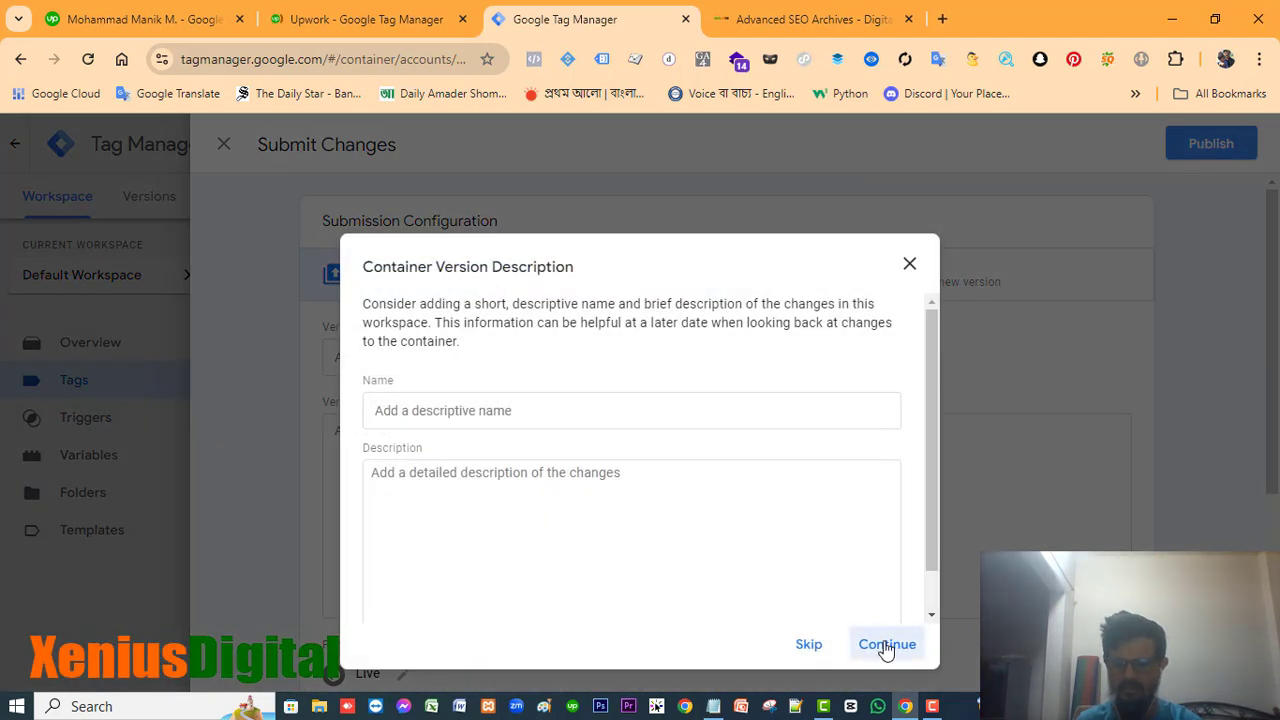
left_click(886, 645)
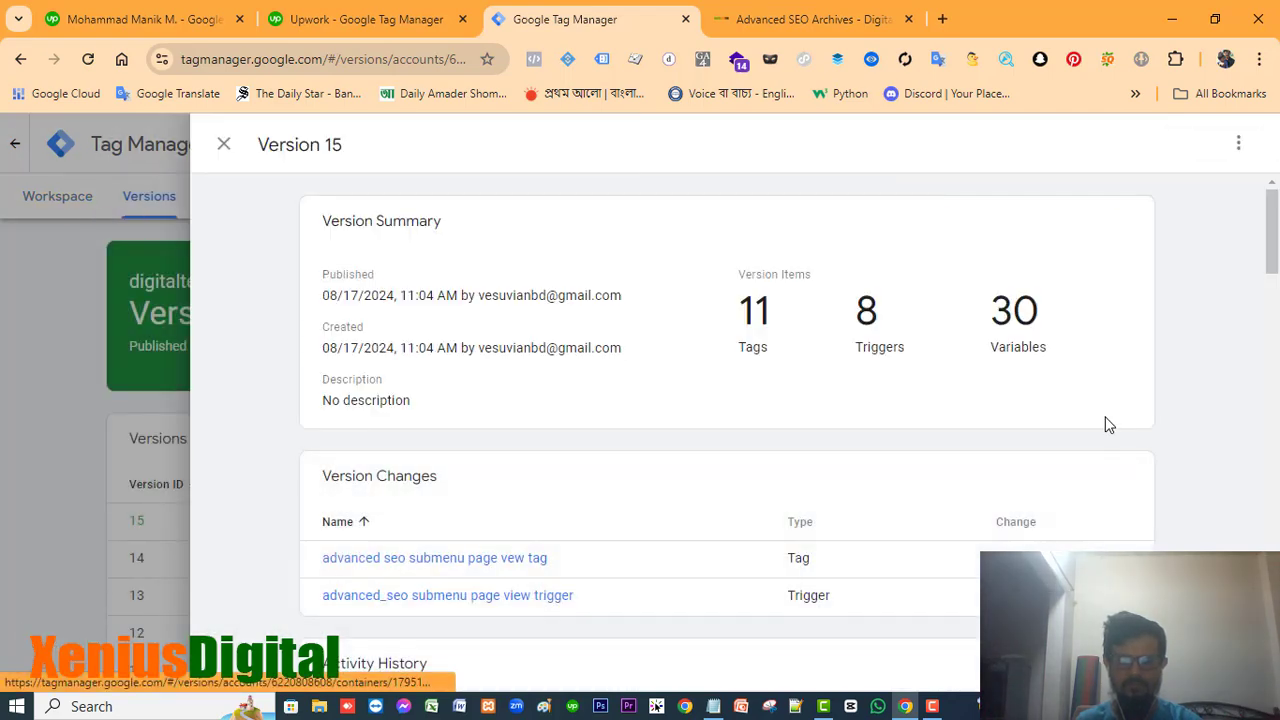
scroll(1100, 423, "down", 8)
scroll(1094, 423, "up", 7)
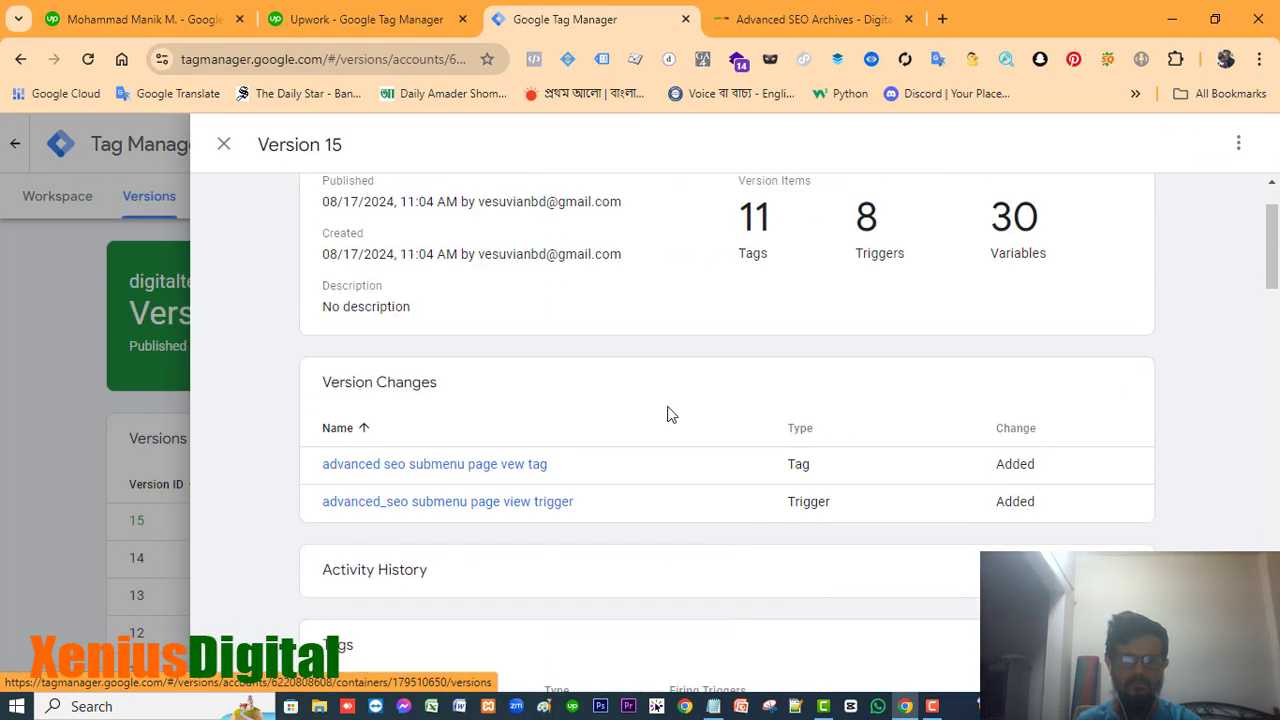
left_click(223, 144)
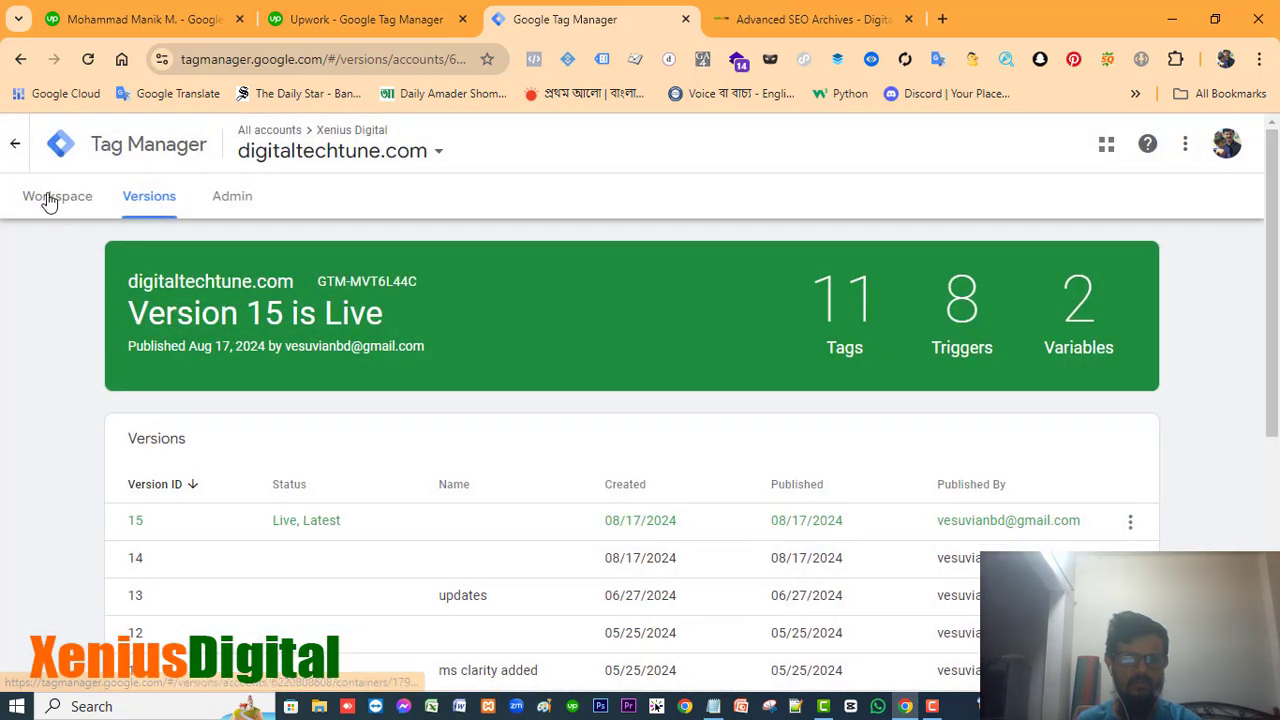
left_click(50, 197)
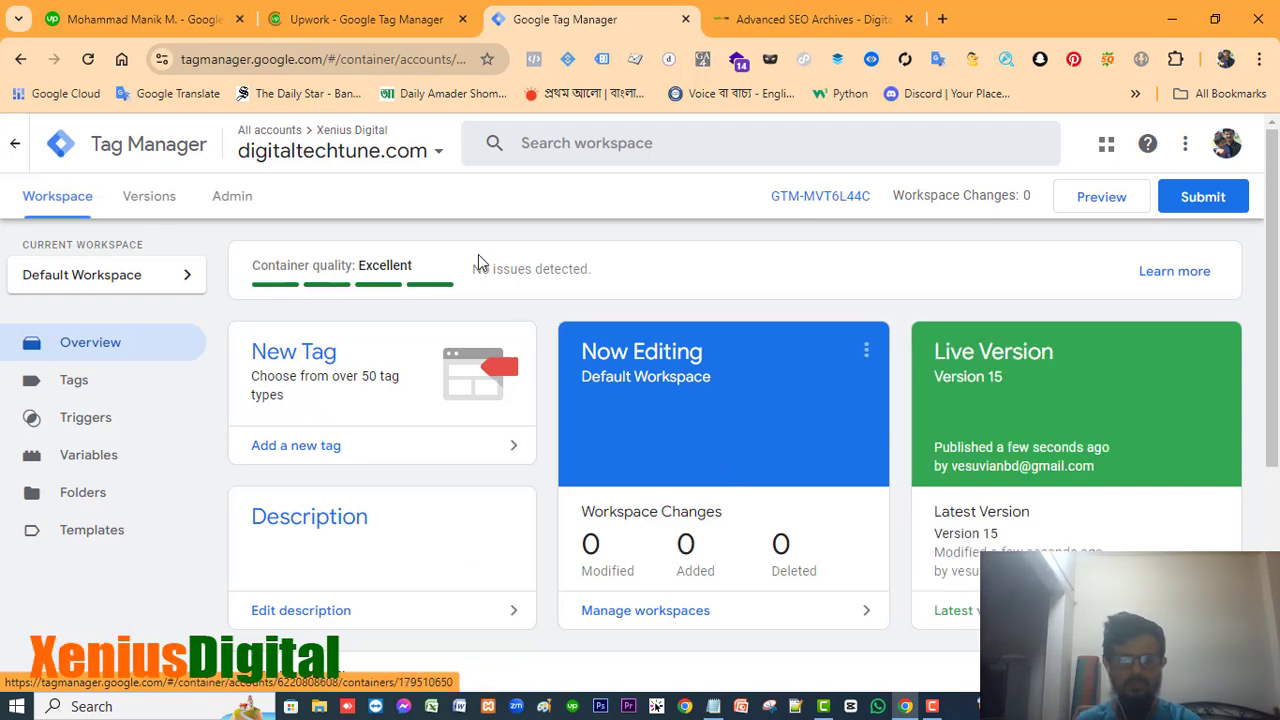
scroll(1109, 378, "down", 3)
scroll(1109, 378, "up", 3)
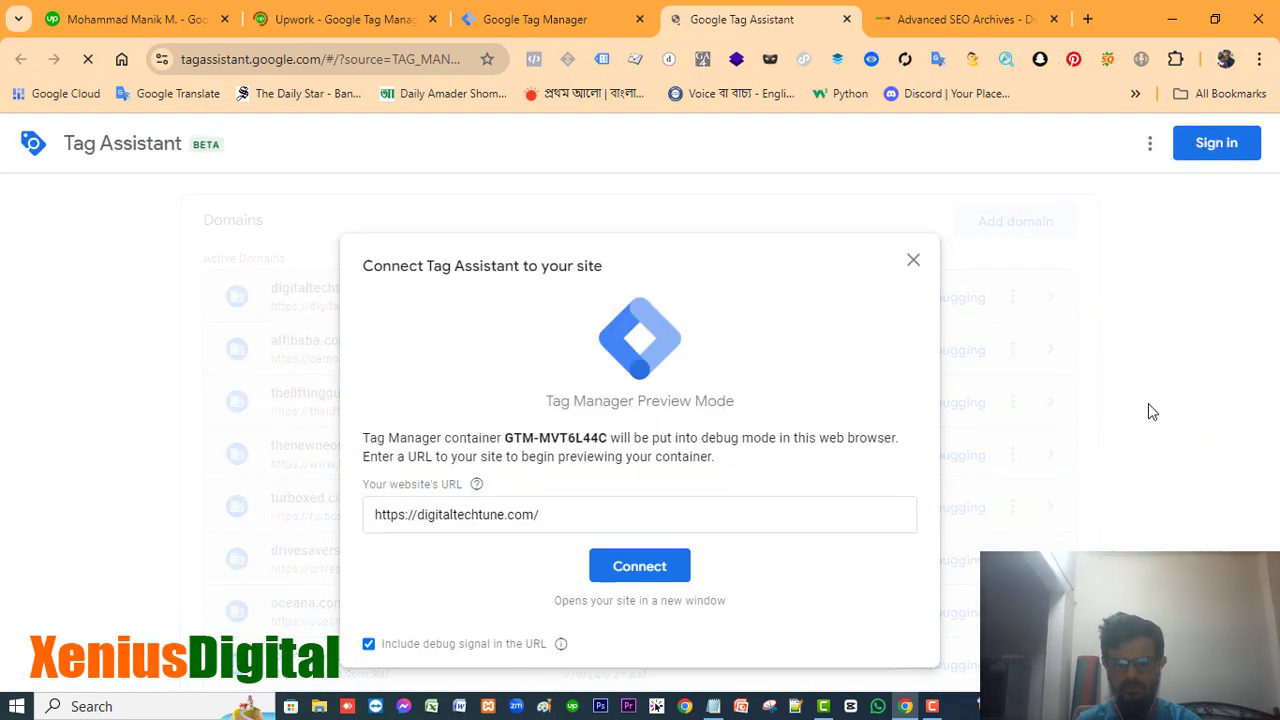
left_click(580, 517)
left_click(646, 571)
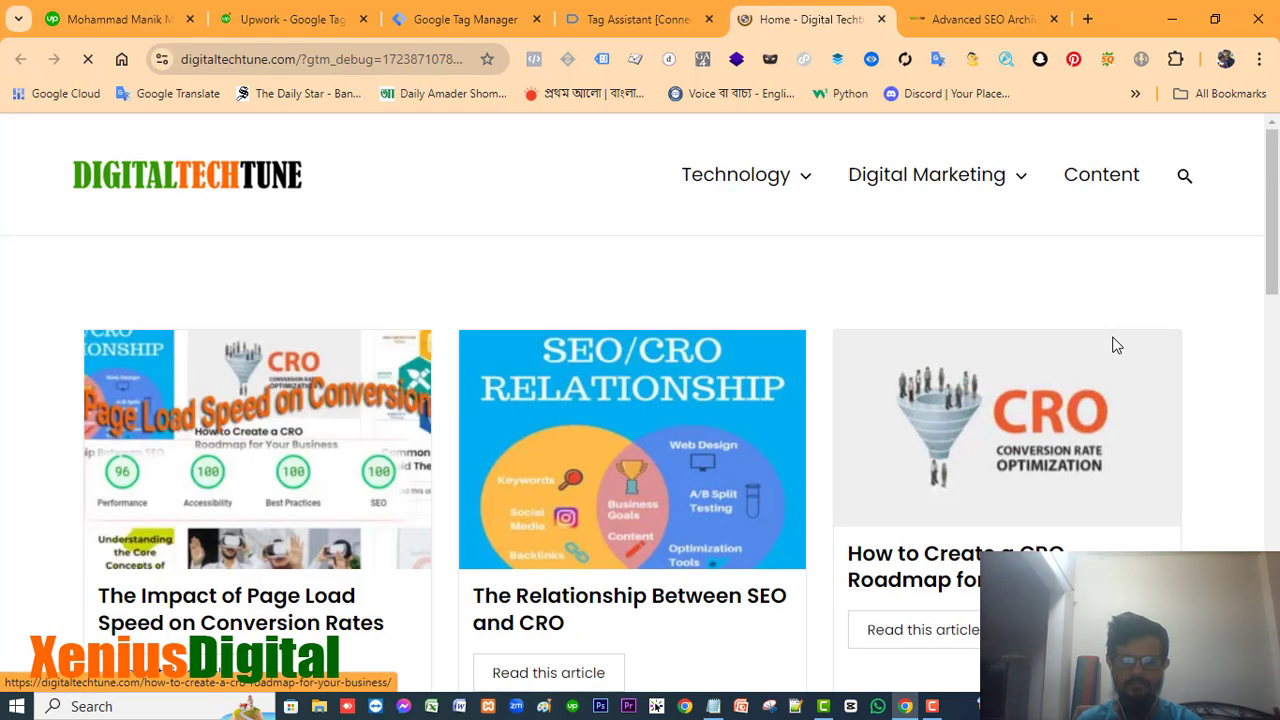
left_click(1272, 411)
scroll(1272, 412, "down", 7)
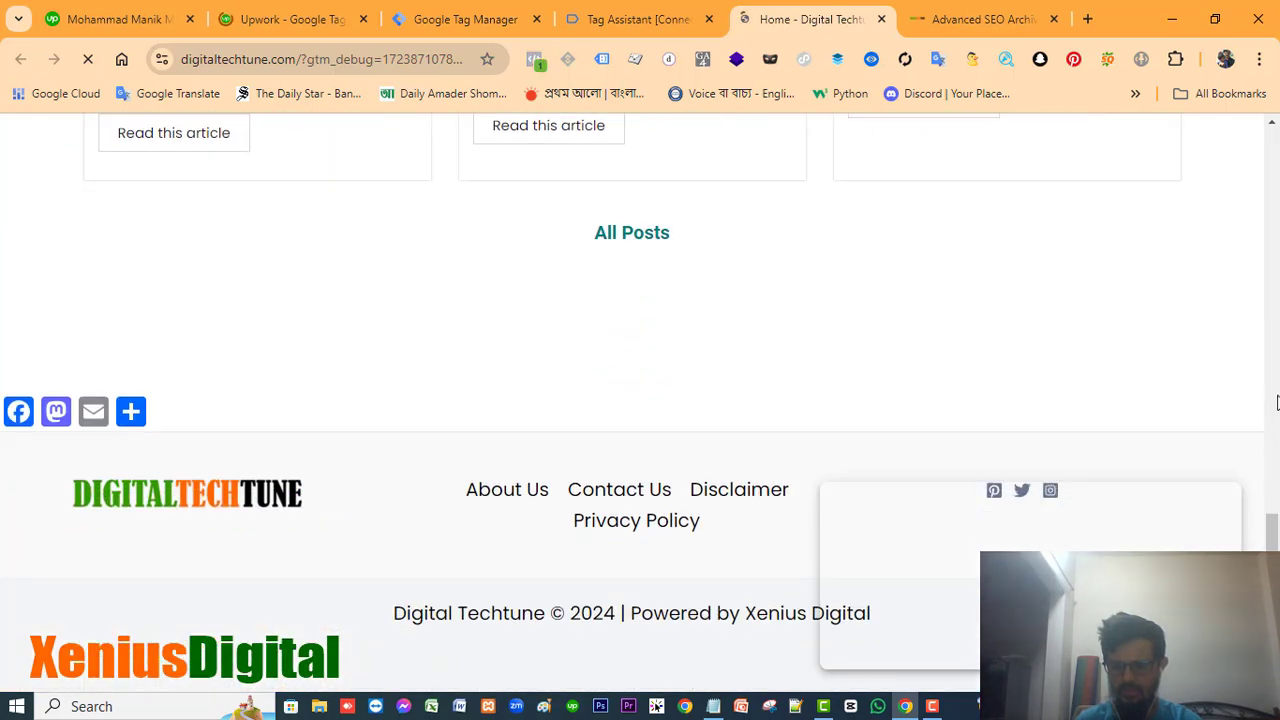
scroll(826, 552, "up", 10)
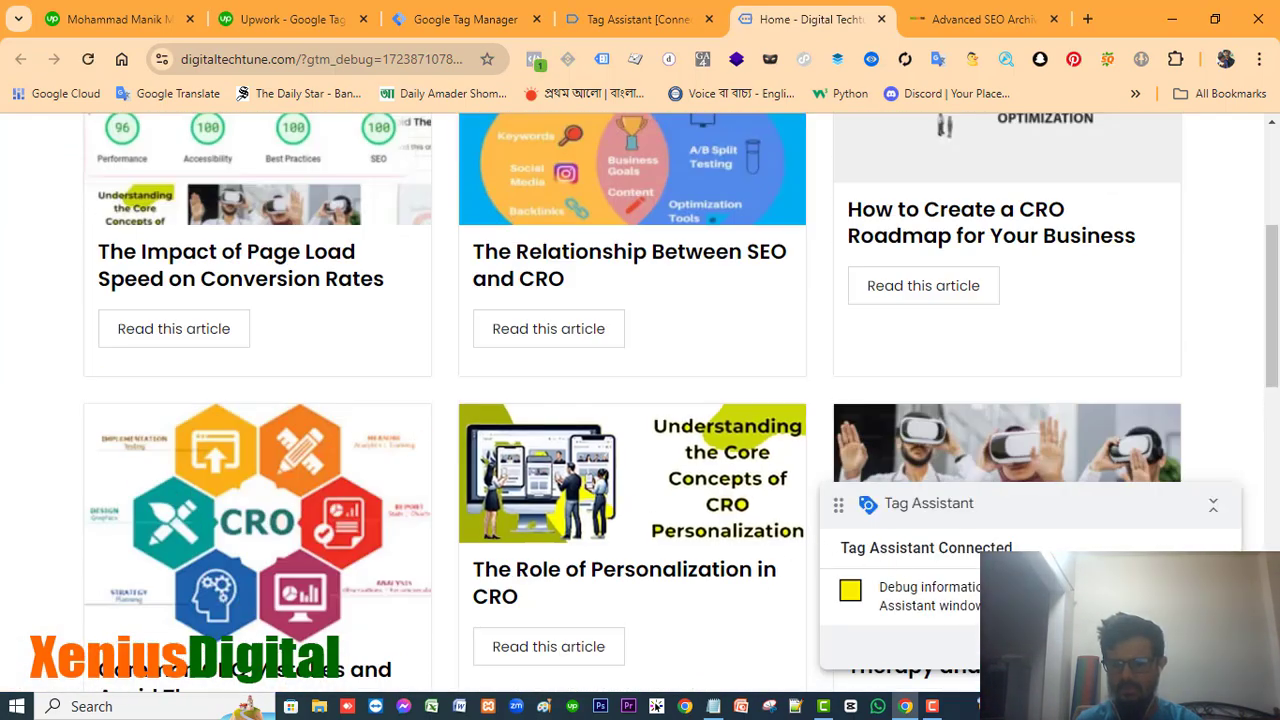
left_click(615, 19)
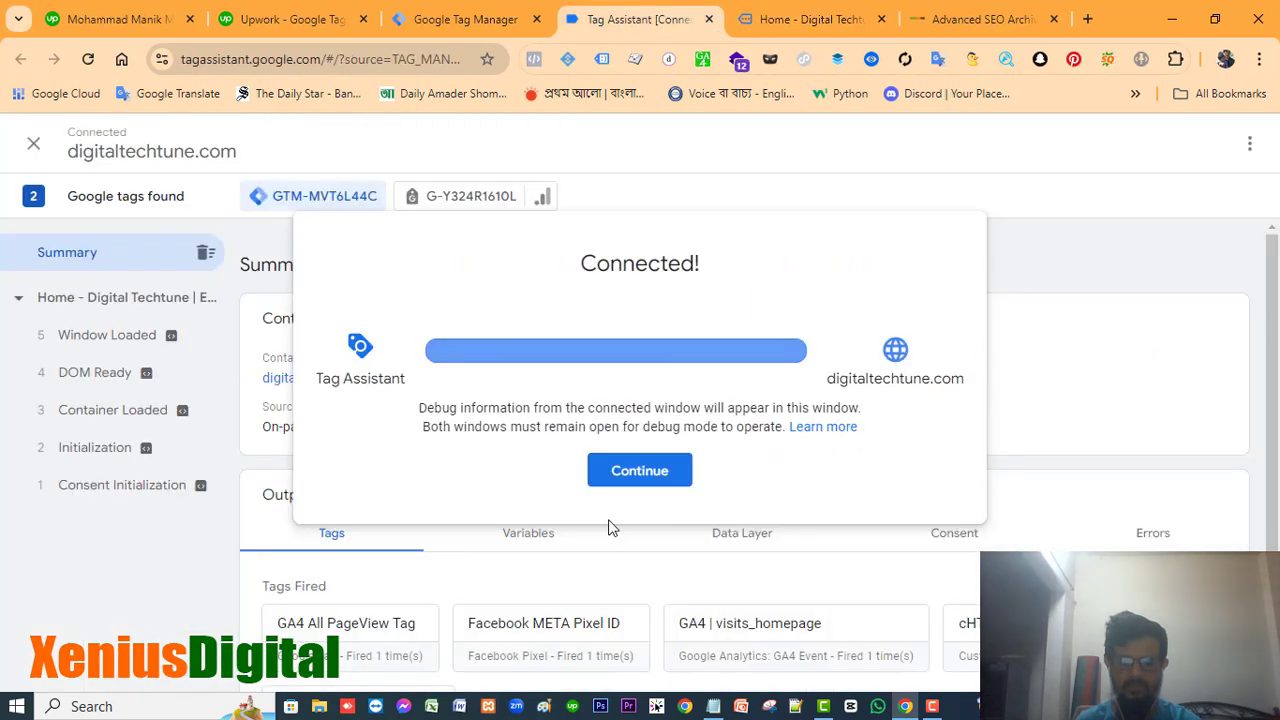
left_click(640, 472)
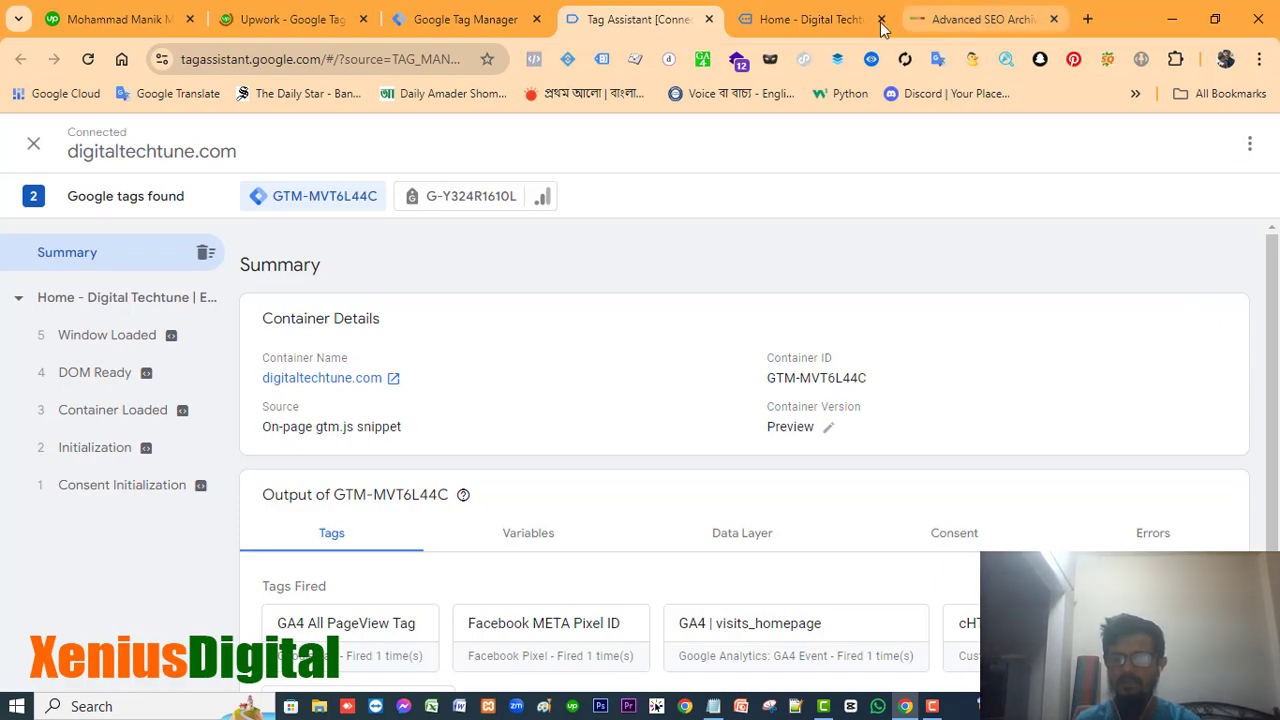
Step: In the connected website, open the Advanced SEO page from the Digital Marketing submenu to test the trigger
left_click(790, 20)
scroll(958, 228, "down", 5)
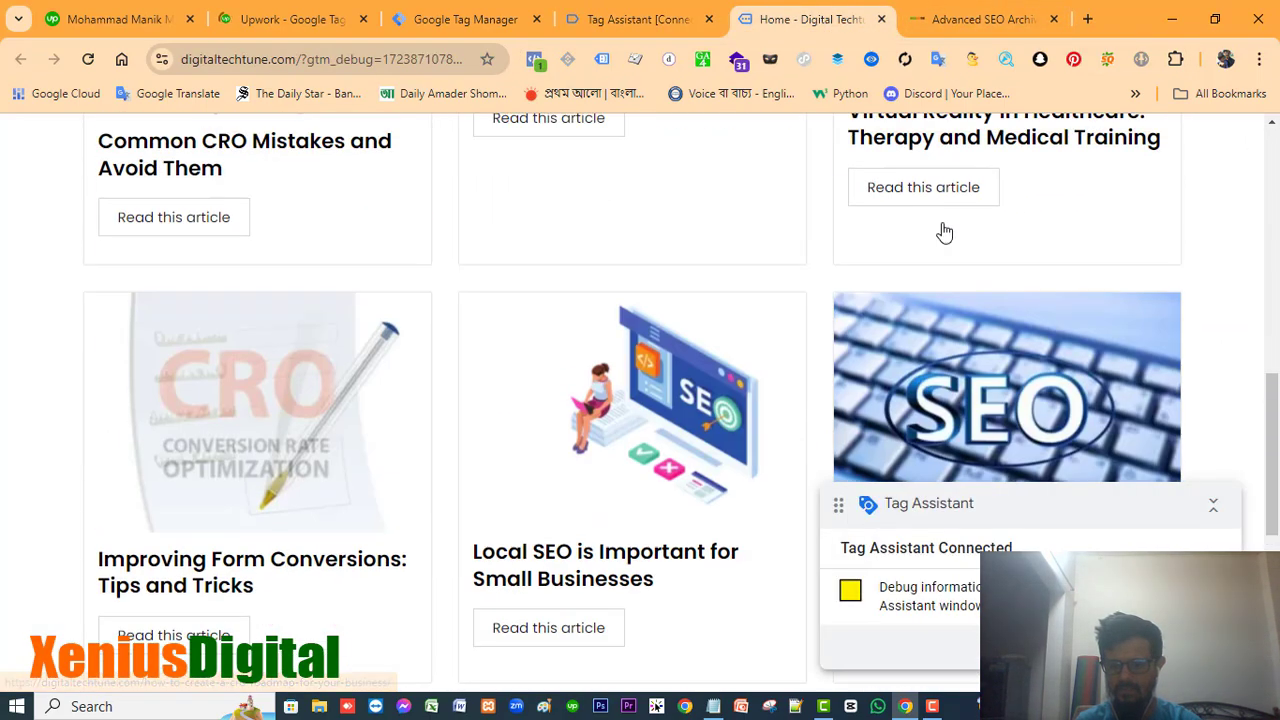
scroll(943, 229, "up", 10)
mouse_move(963, 200)
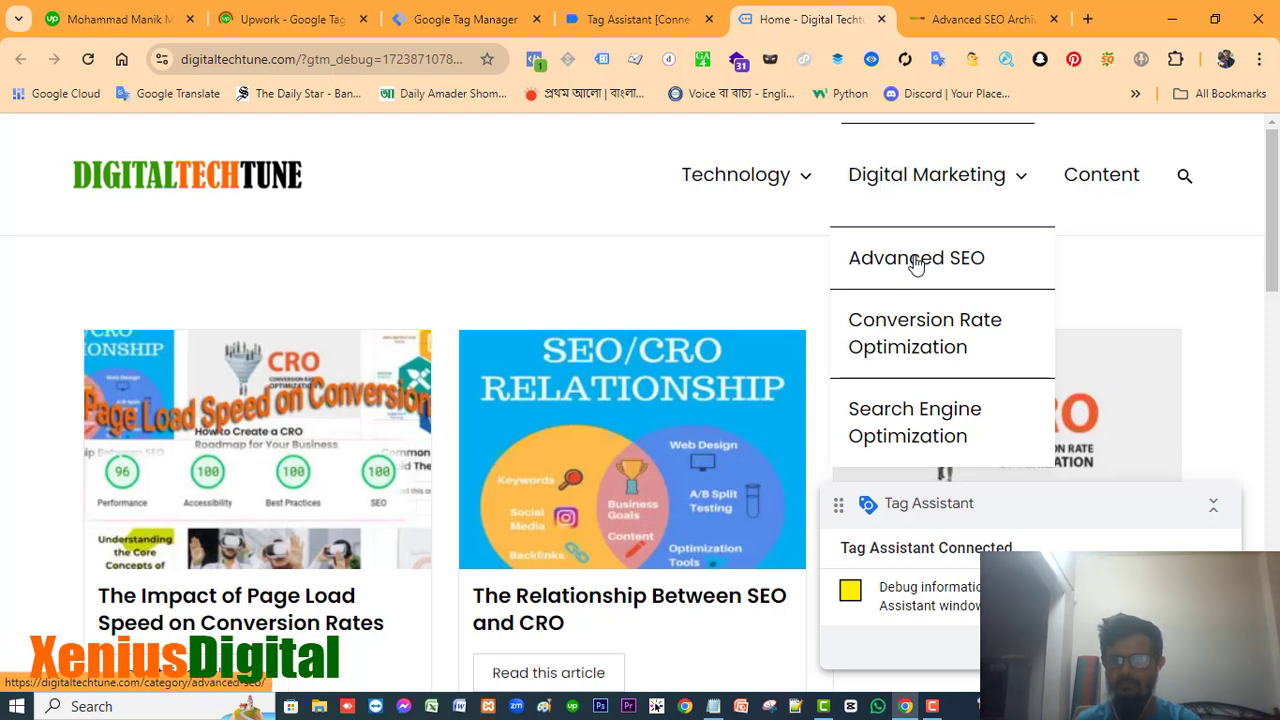
left_click(916, 260)
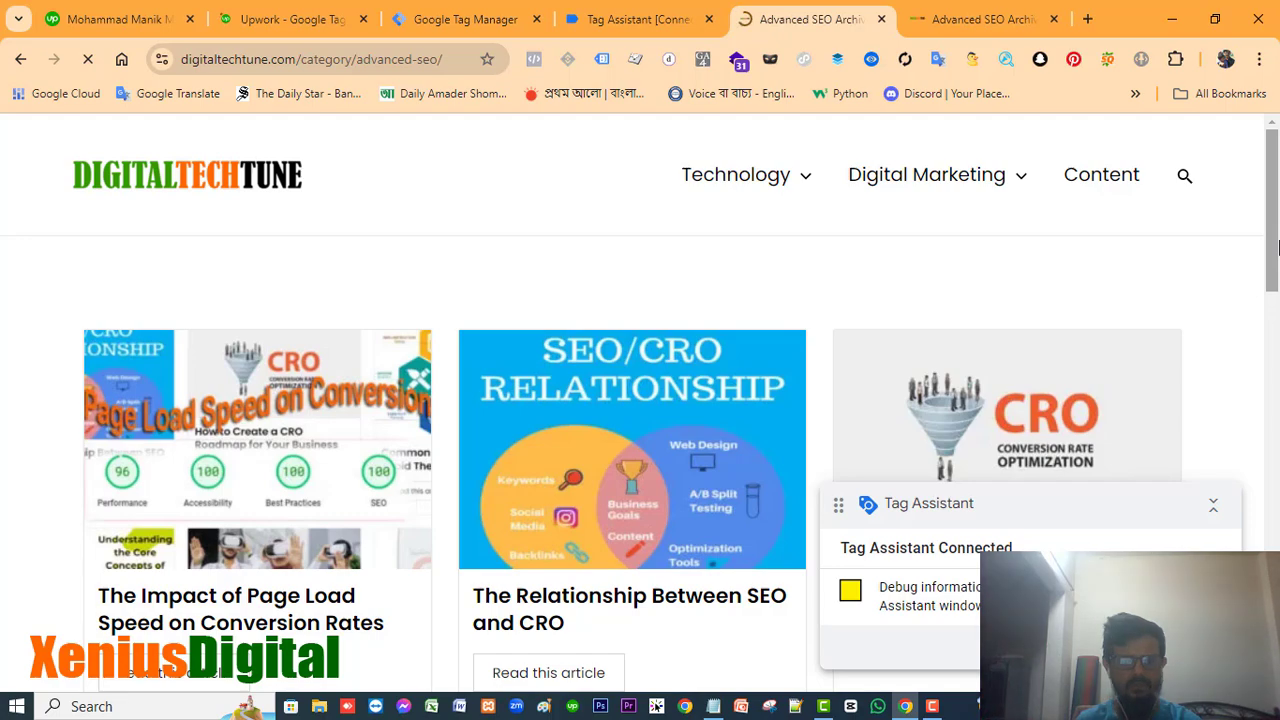
scroll(1270, 248, "down", 4)
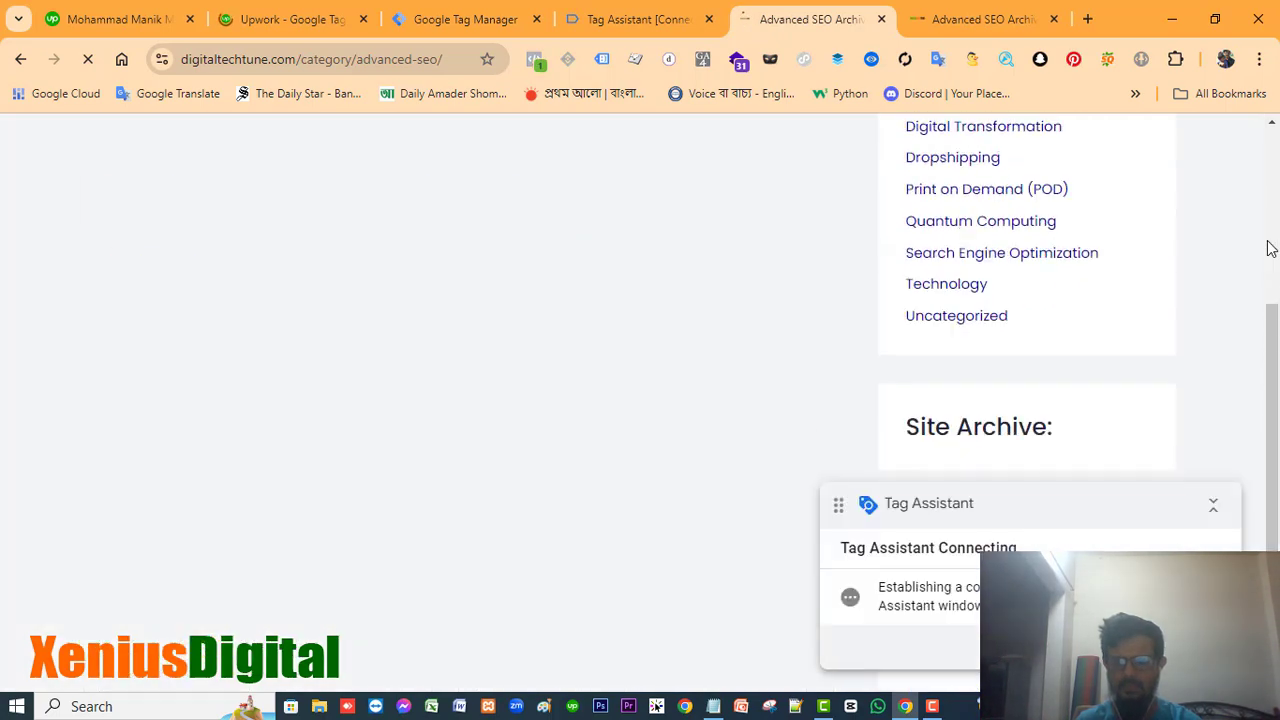
Step: Switch to Tag Assistant and open the details of the fired "advanced seo submenu page vew tag"
left_click(623, 20)
scroll(1277, 408, "down", 3)
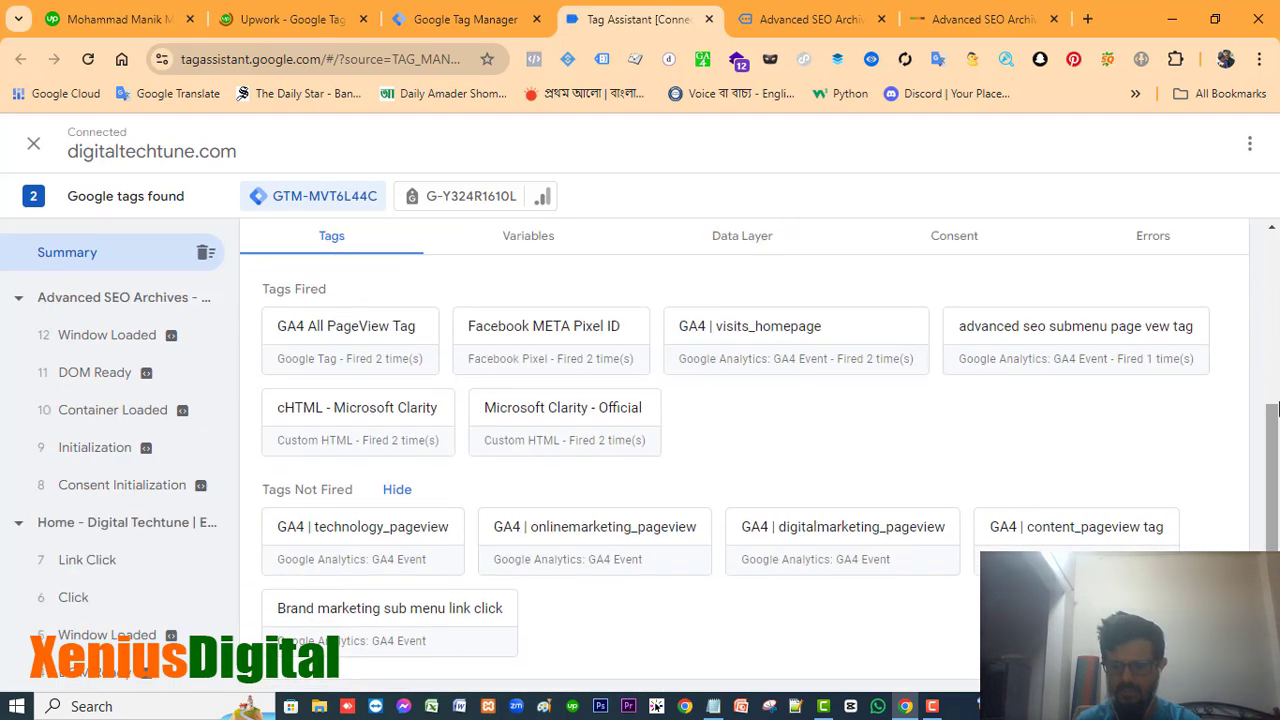
scroll(1200, 480, "up", 2)
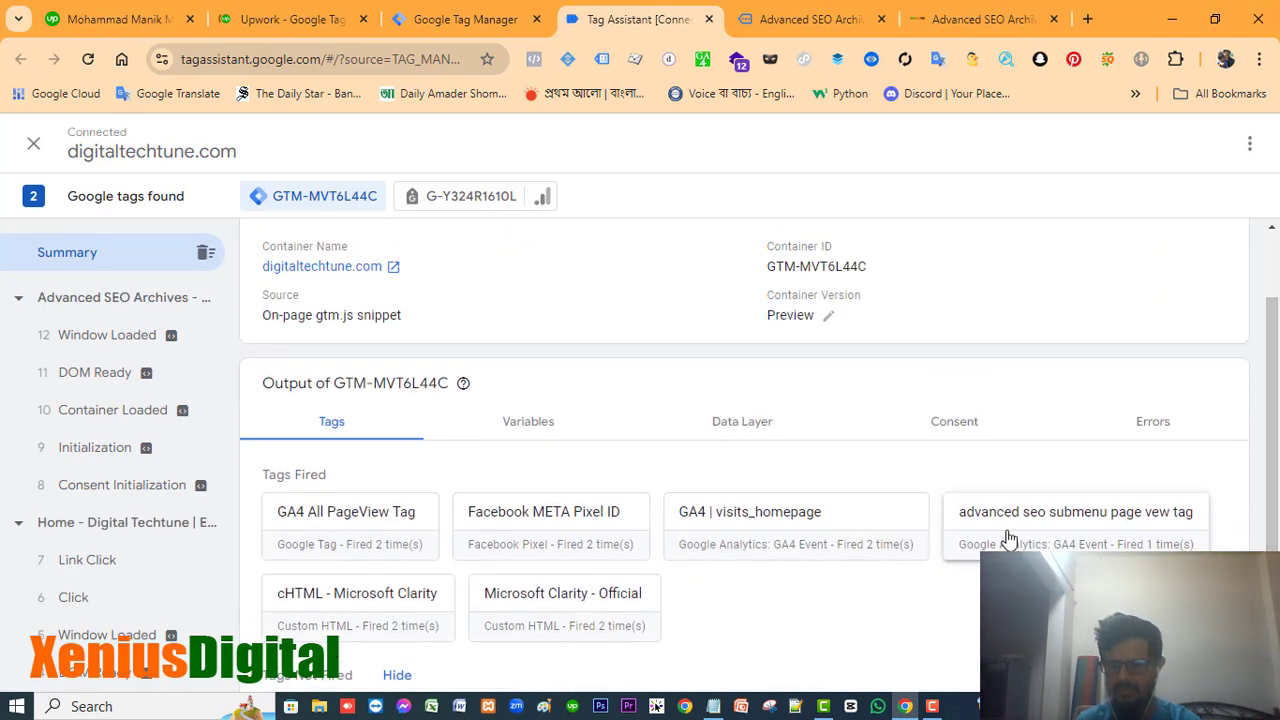
left_click(1133, 517)
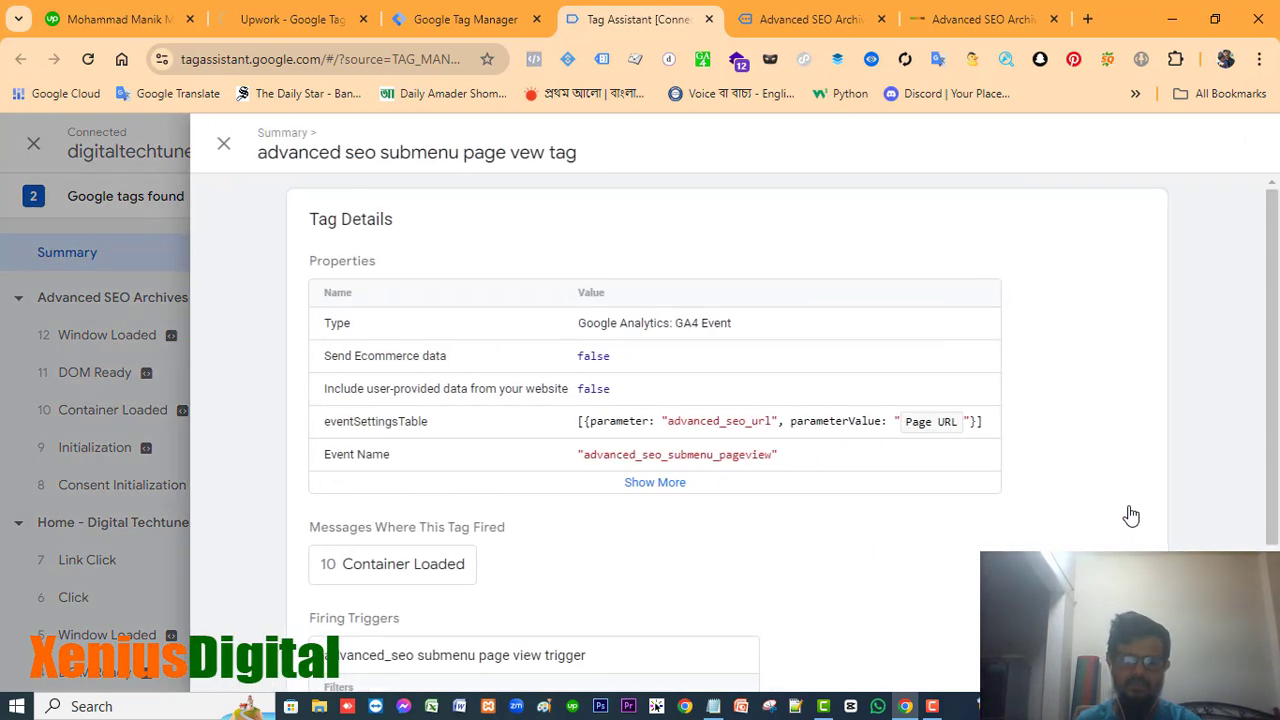
Step: Show all of the tag's properties and examine its event parameter, event name and the firing trigger's Page URL filter
left_click(655, 483)
scroll(640, 505, "down", 2)
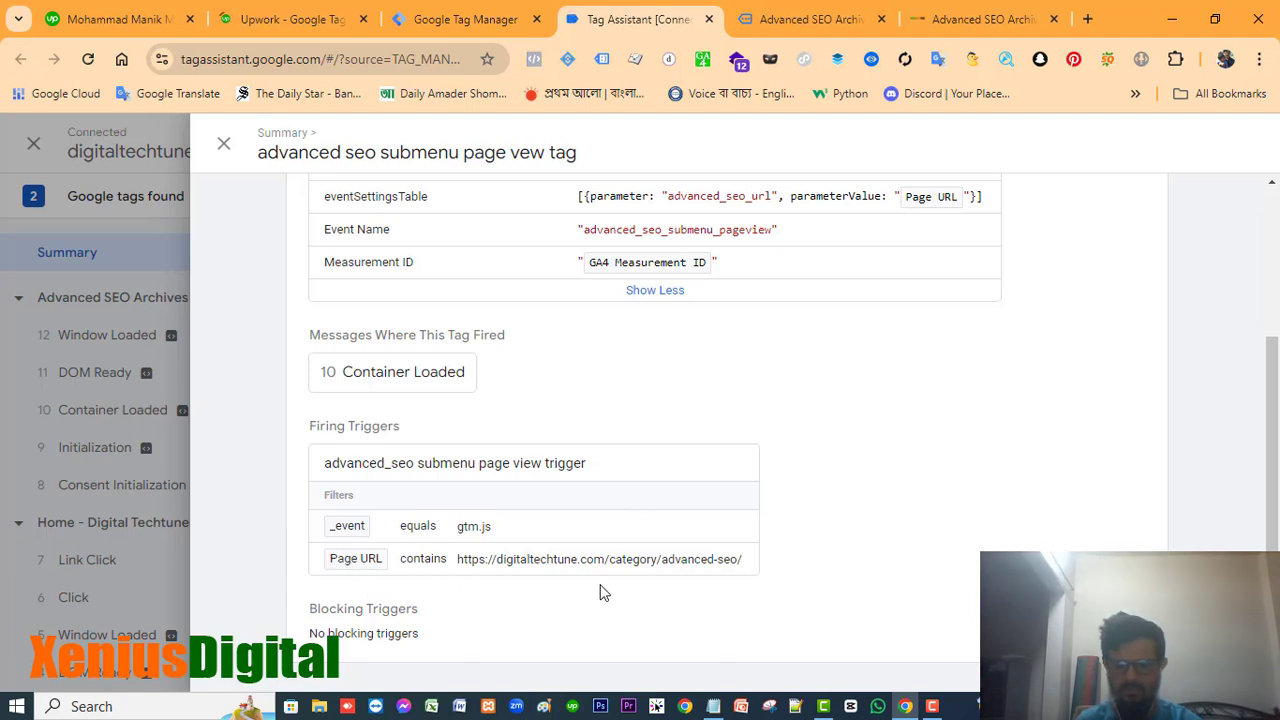
left_click_drag(507, 563, 780, 563)
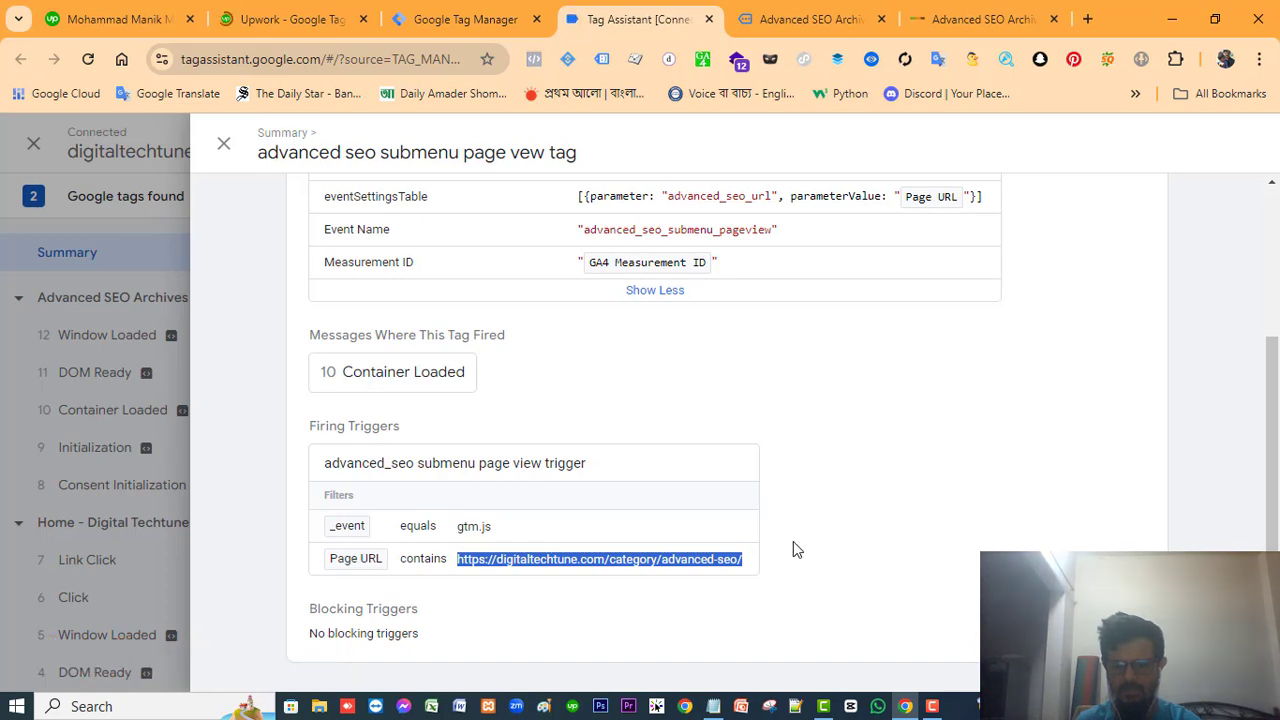
left_click(828, 572)
scroll(833, 539, "up", 2)
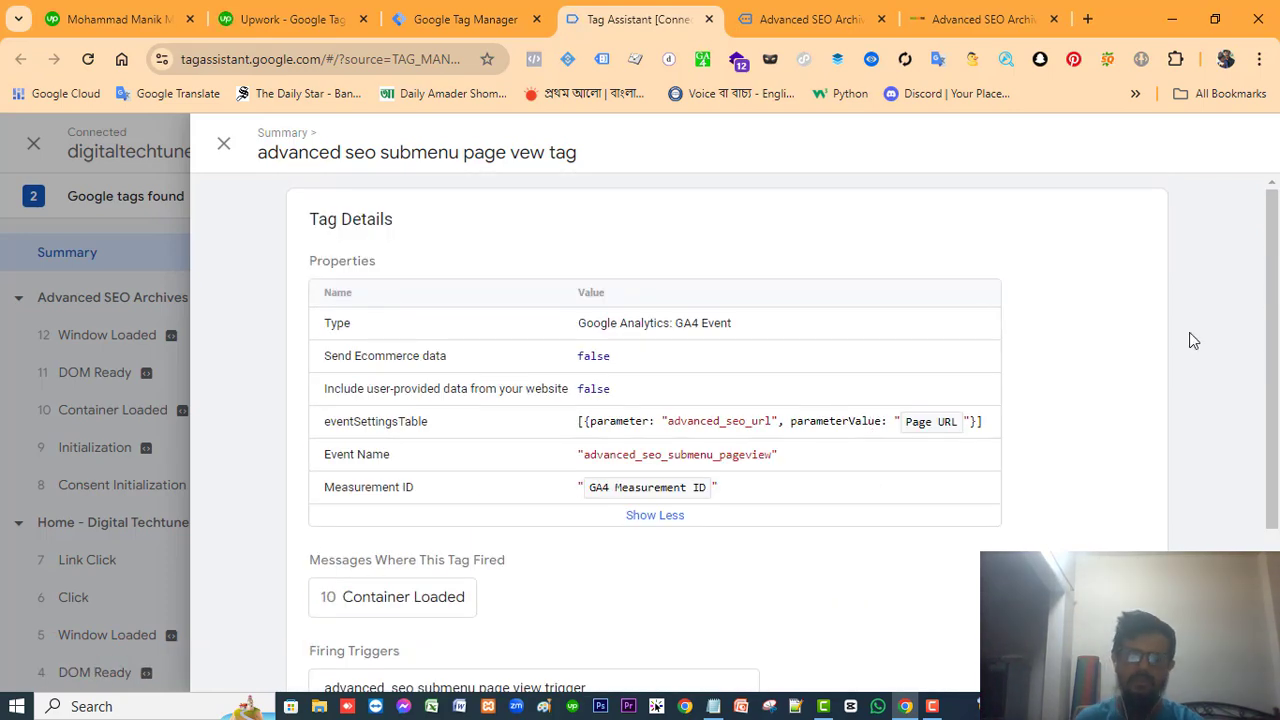
scroll(1191, 319, "down", 2)
scroll(1190, 319, "up", 2)
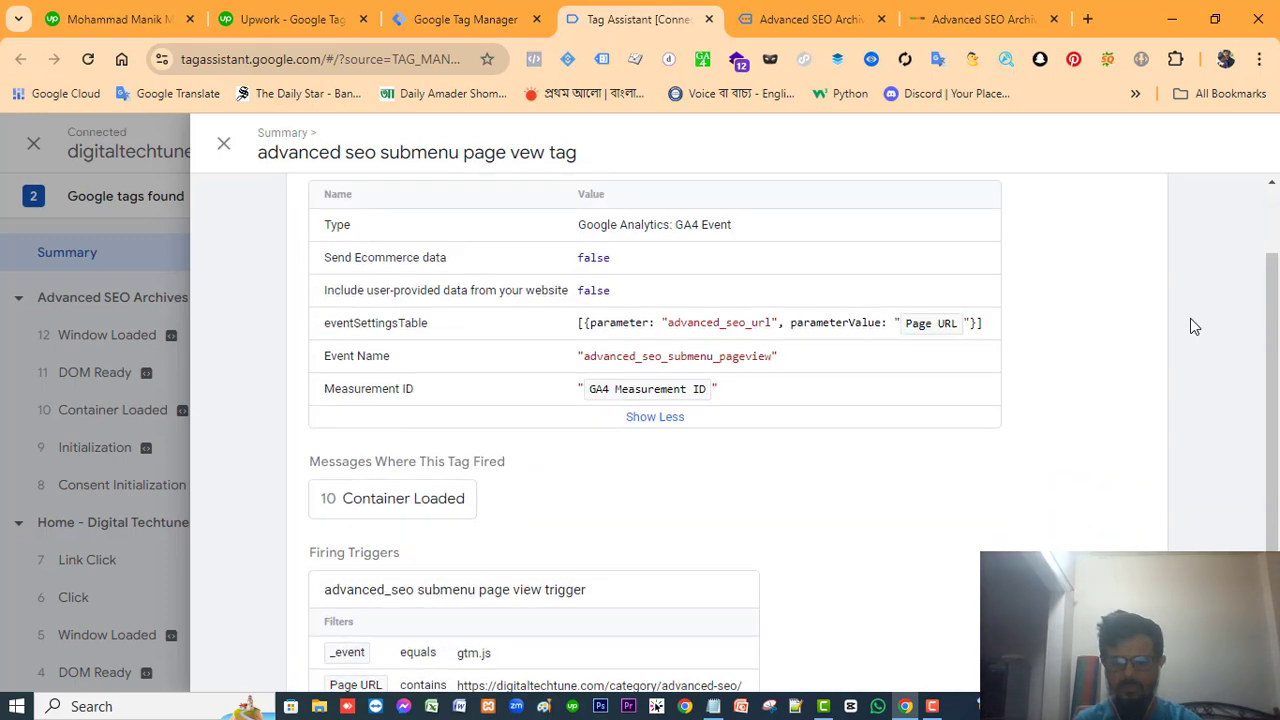